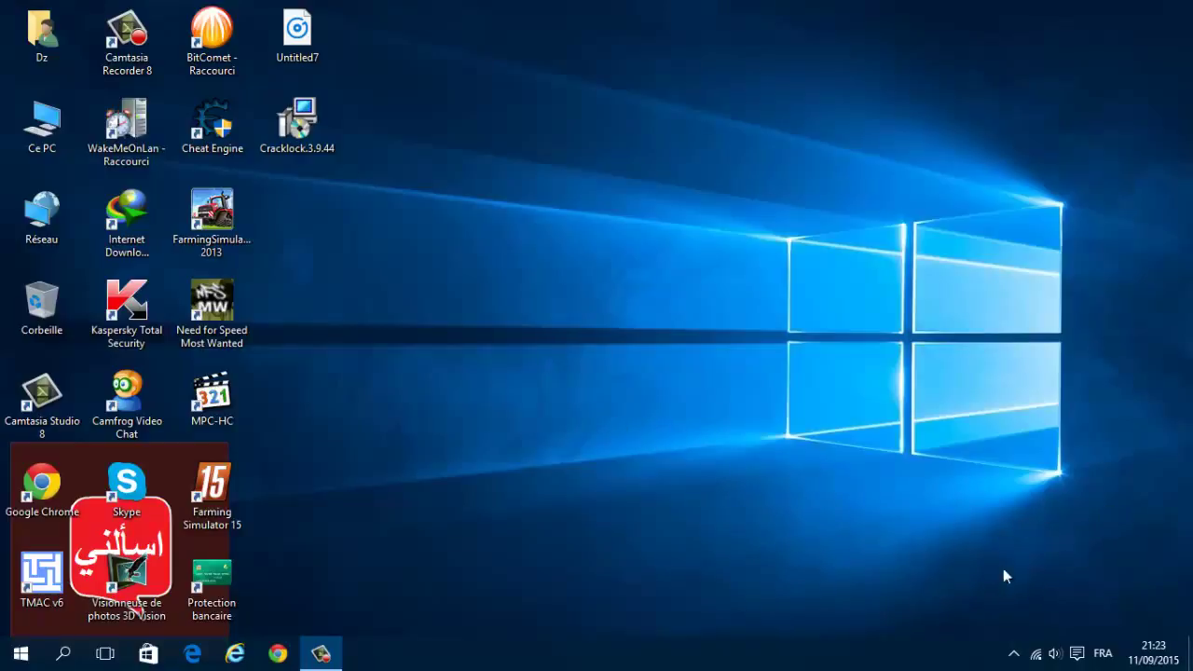
Open Kaspersky Total Security, examine its licence type, activation date and expiry date, and close it.
left_click(1014, 655)
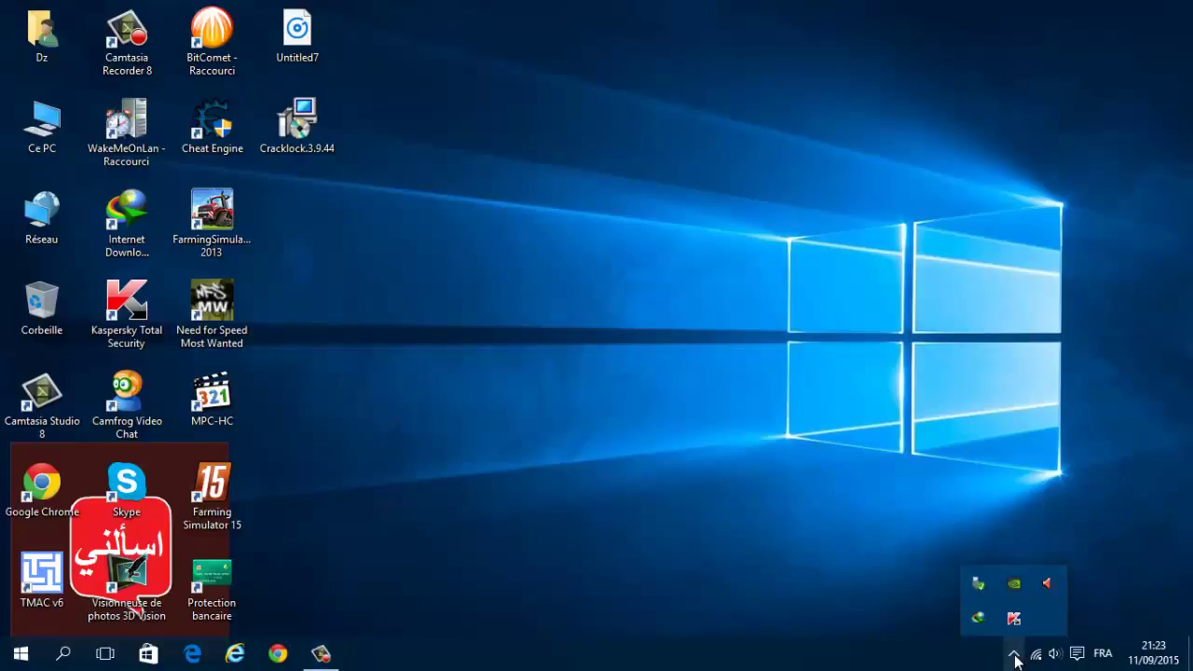
left_click(1014, 620)
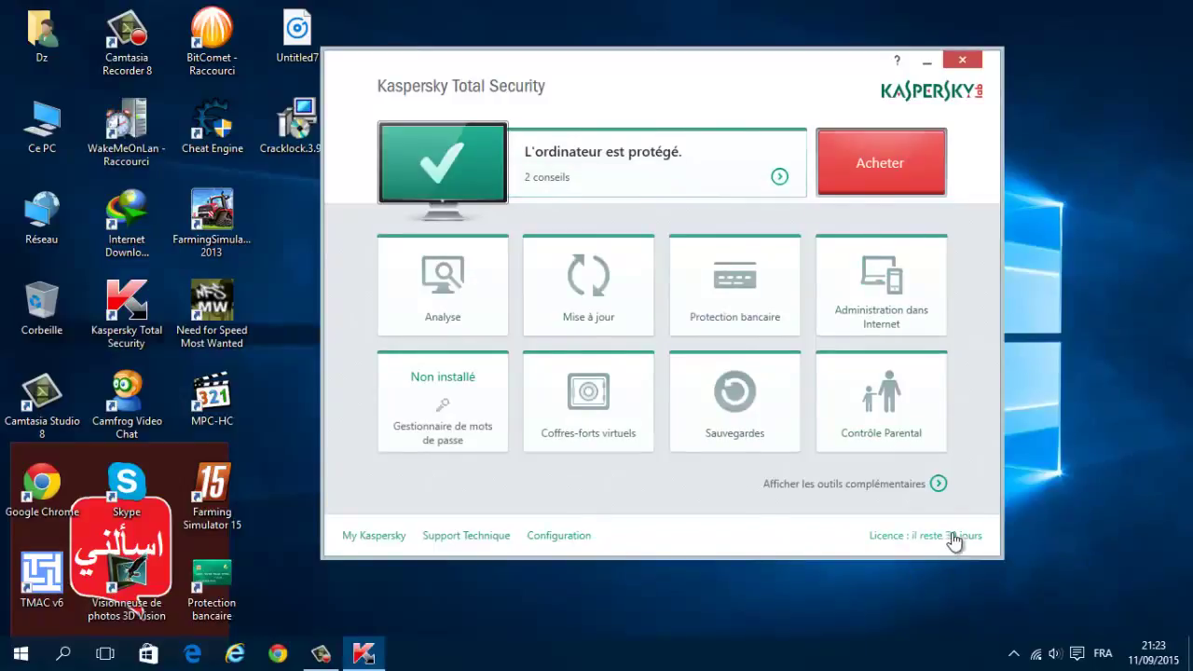
left_click(946, 538)
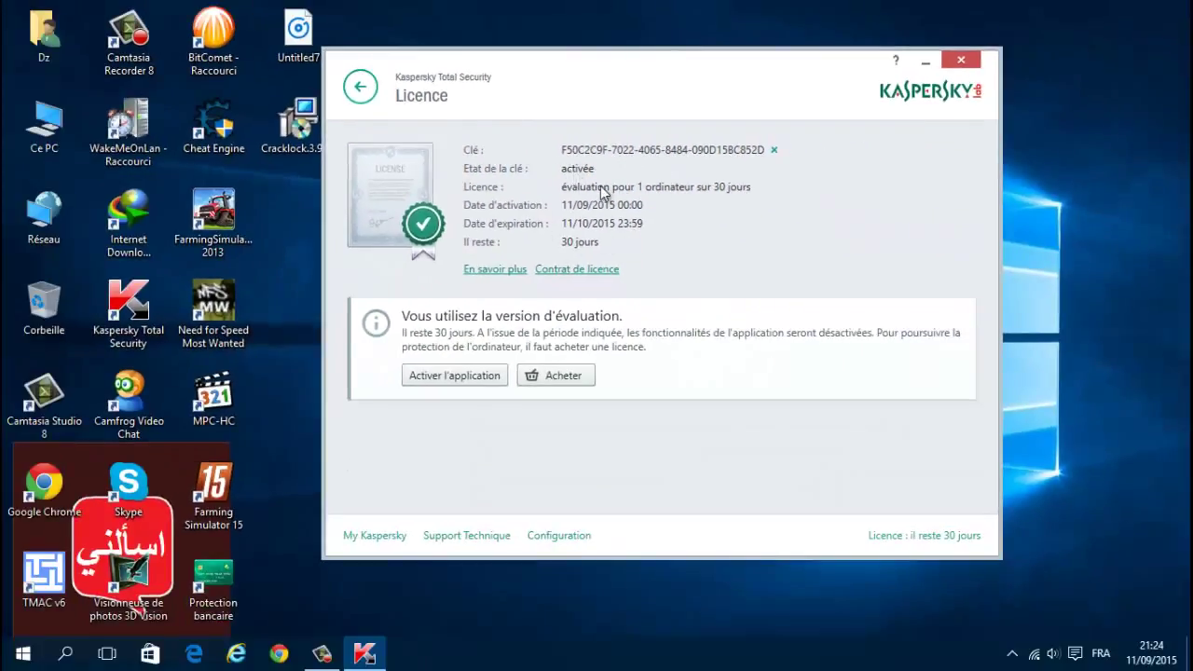
left_click(961, 60)
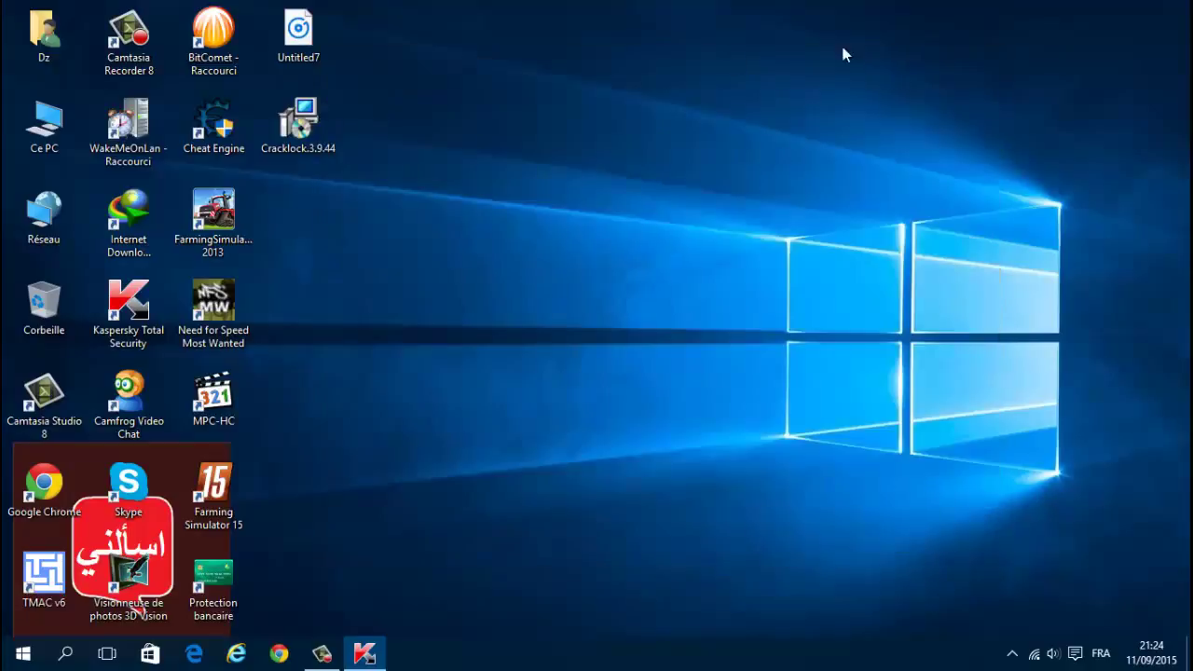
Install Cracklock 3.9.44 in French with the Full installation components and launch Cracklock Manager on completion.
left_click(289, 98)
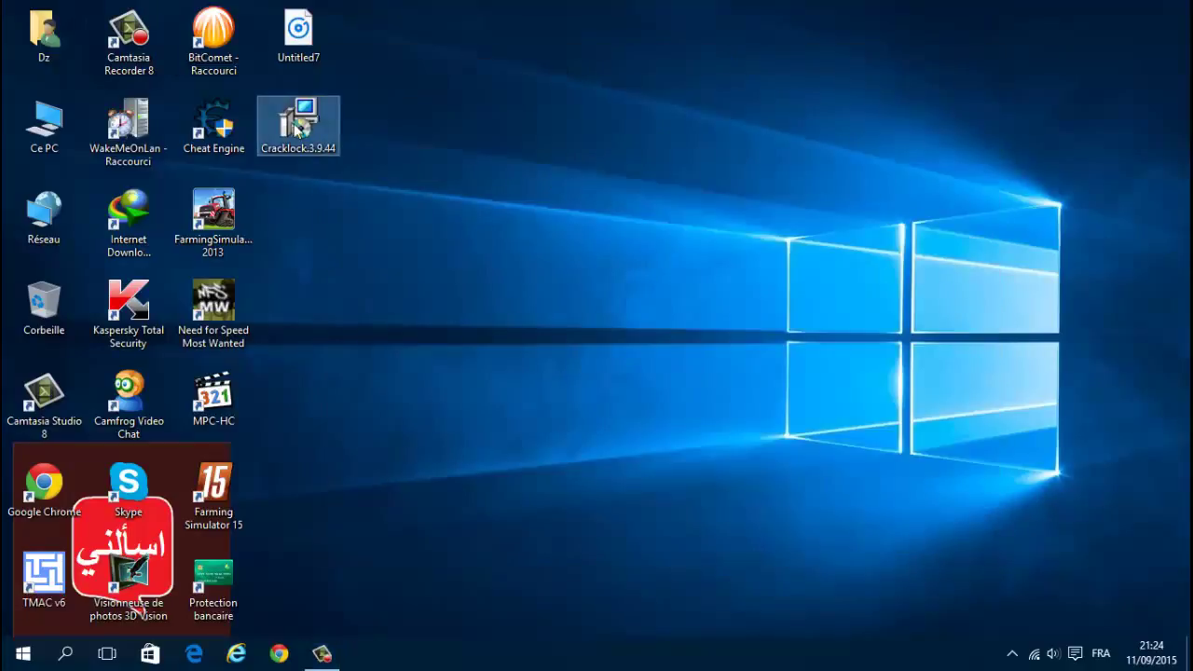
double_click(306, 123)
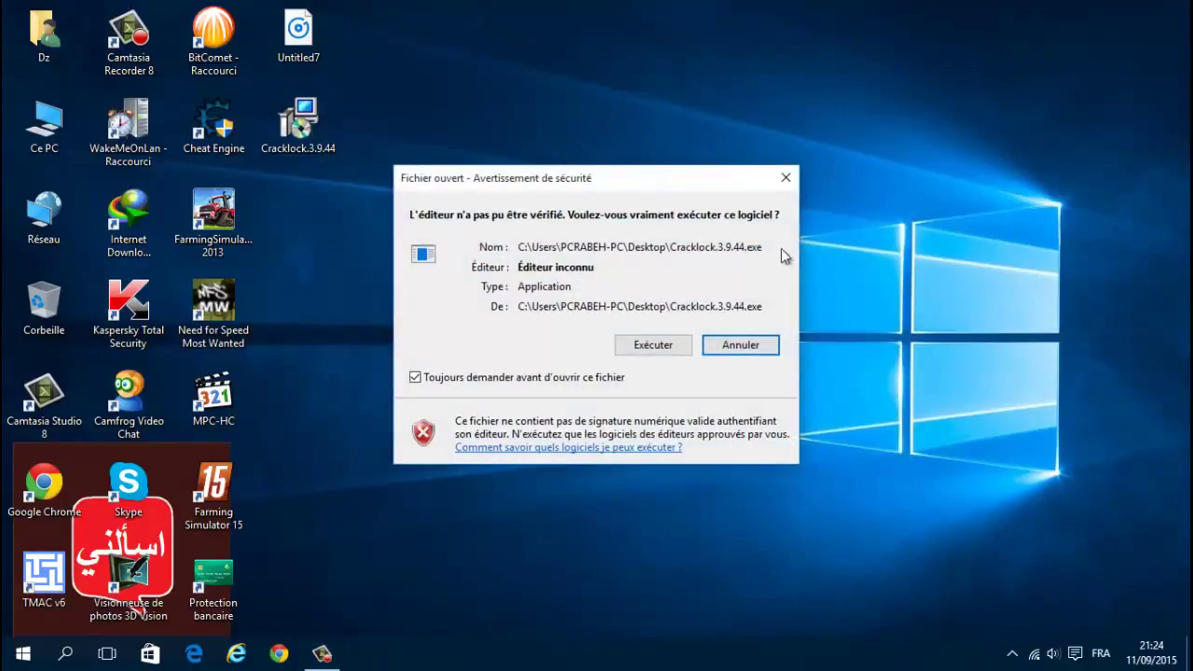
left_click(667, 346)
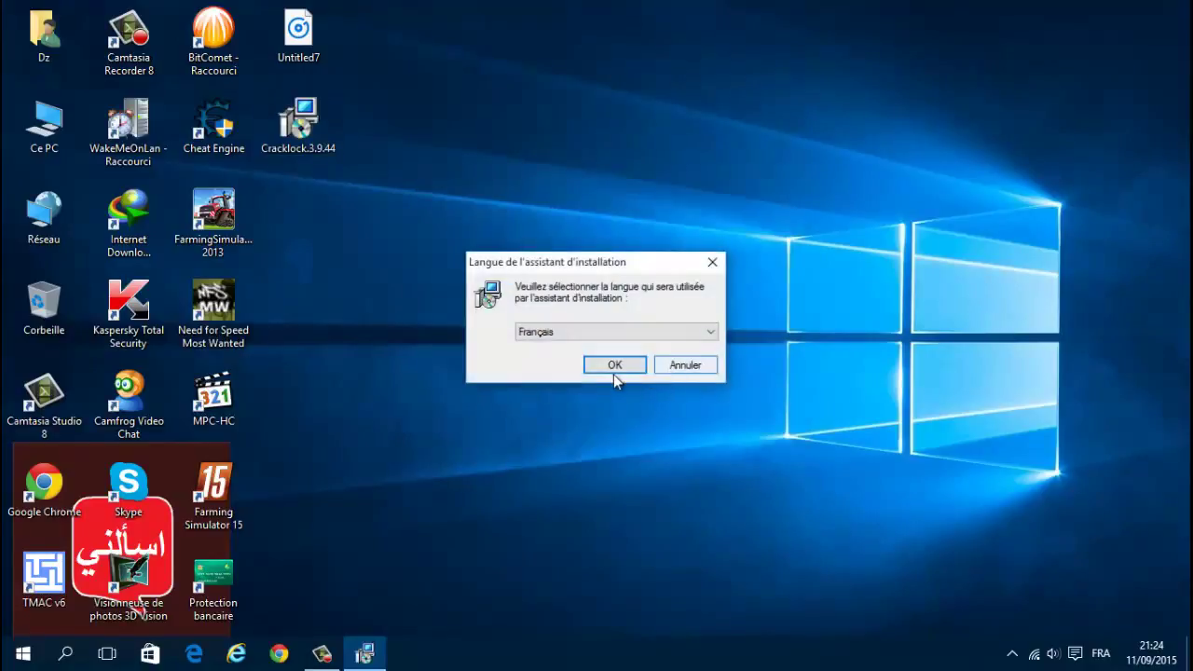
left_click(614, 366)
left_click(683, 469)
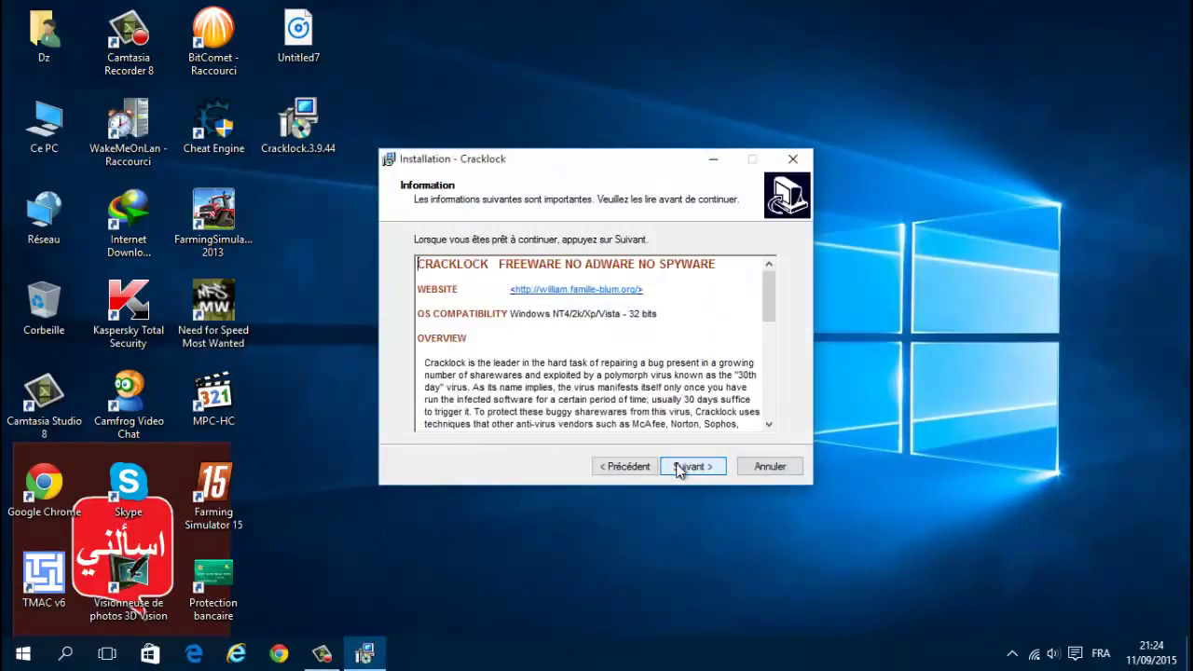
left_click(681, 471)
left_click(680, 471)
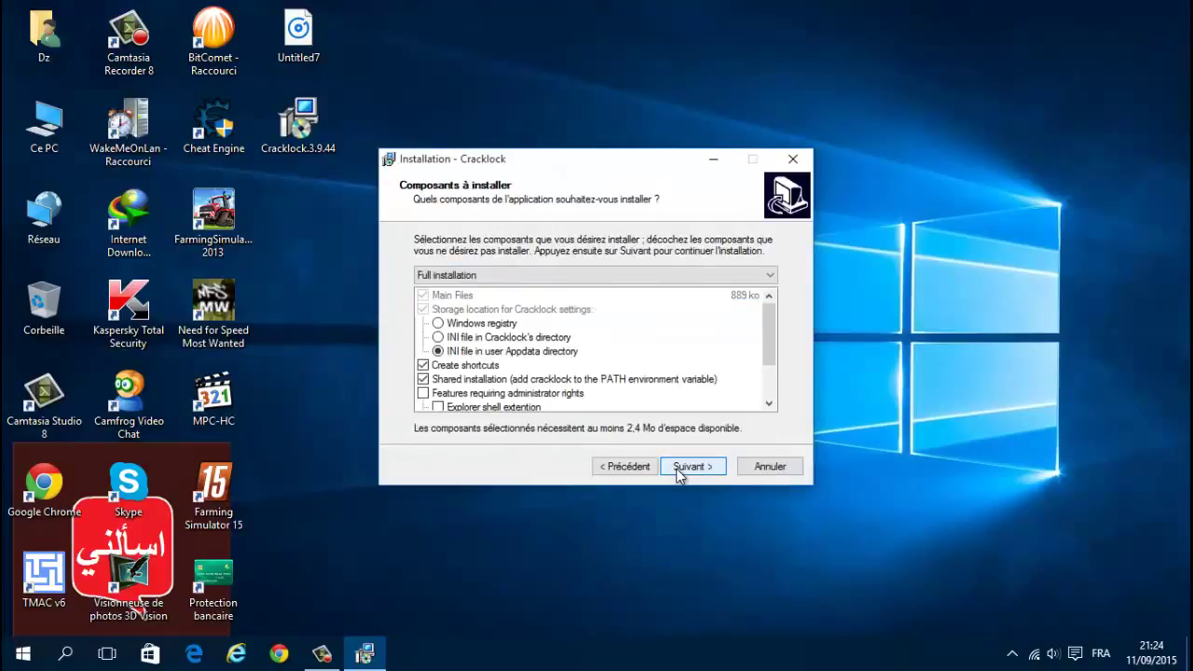
left_click(682, 471)
left_click(681, 469)
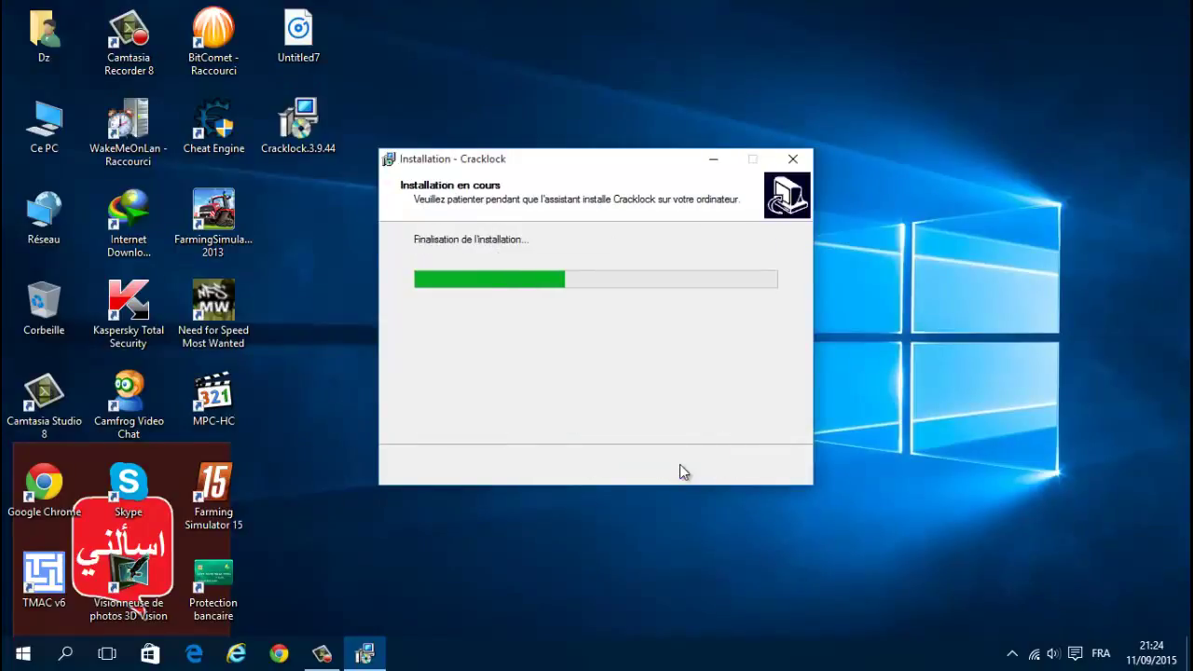
left_click(681, 468)
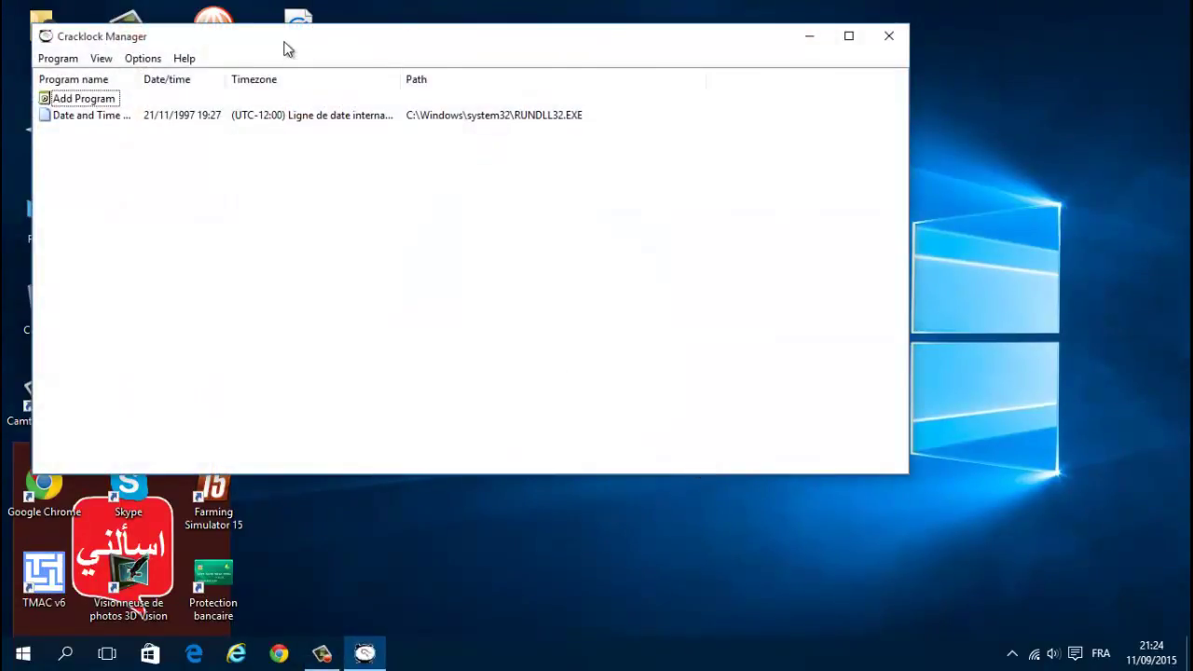
Add the Kaspersky Total Security shortcut from the Bureau folder as a program in Cracklock Manager.
left_click_drag(287, 49, 493, 144)
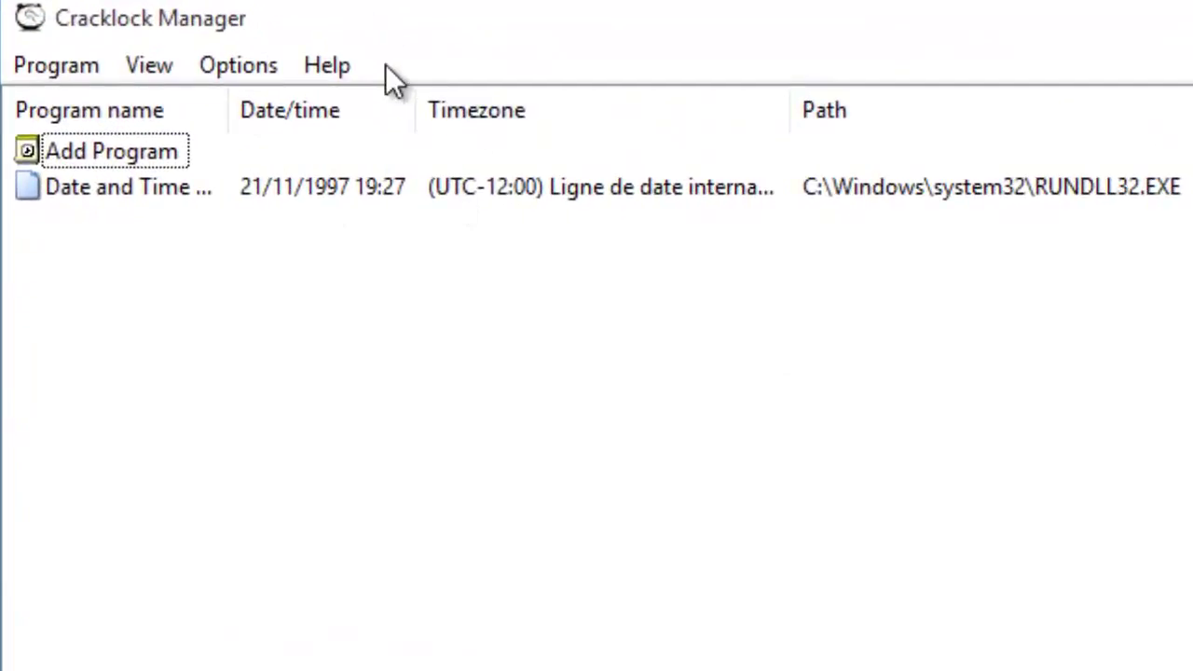
left_click(80, 146)
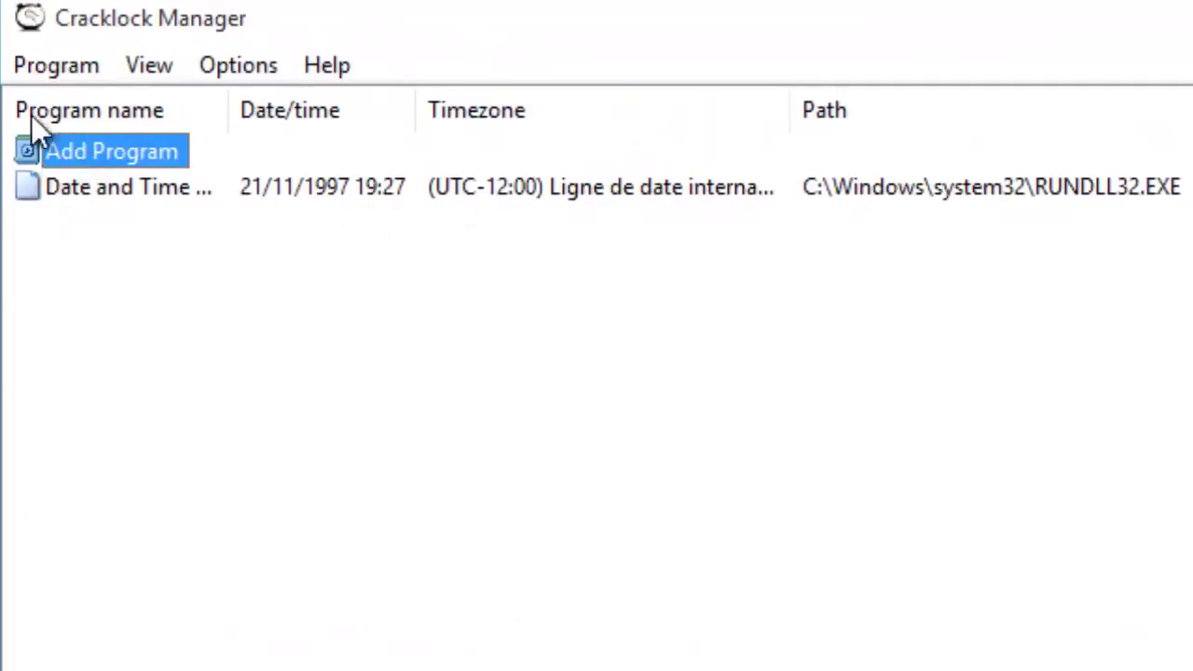
double_click(67, 148)
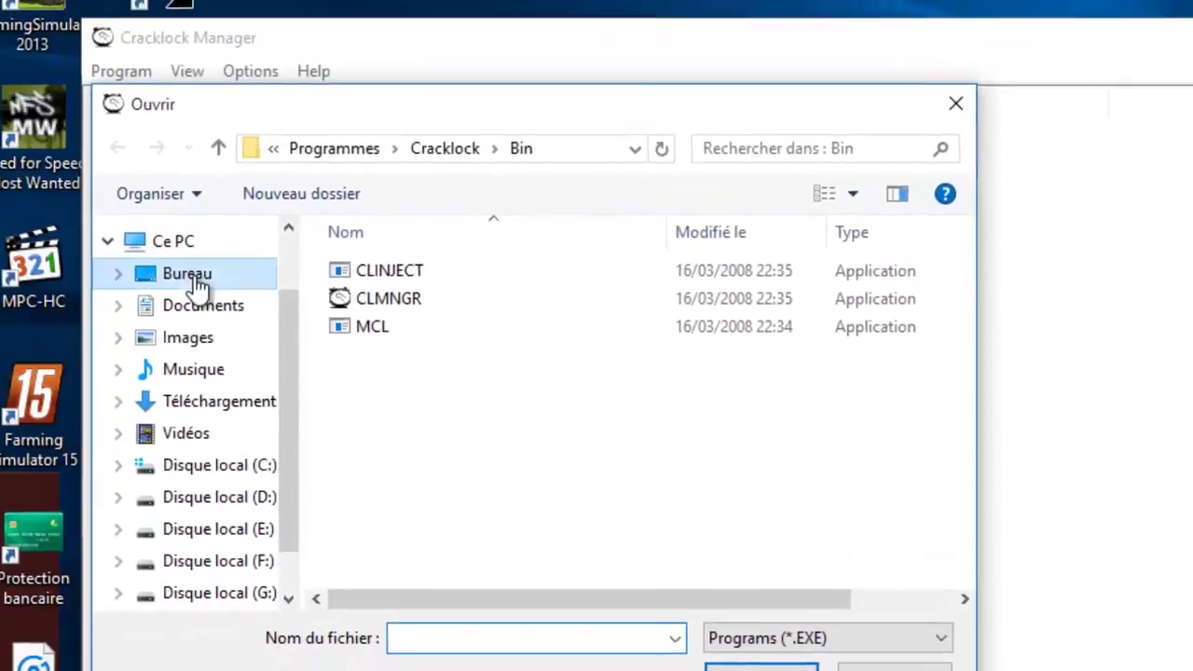
left_click(108, 209)
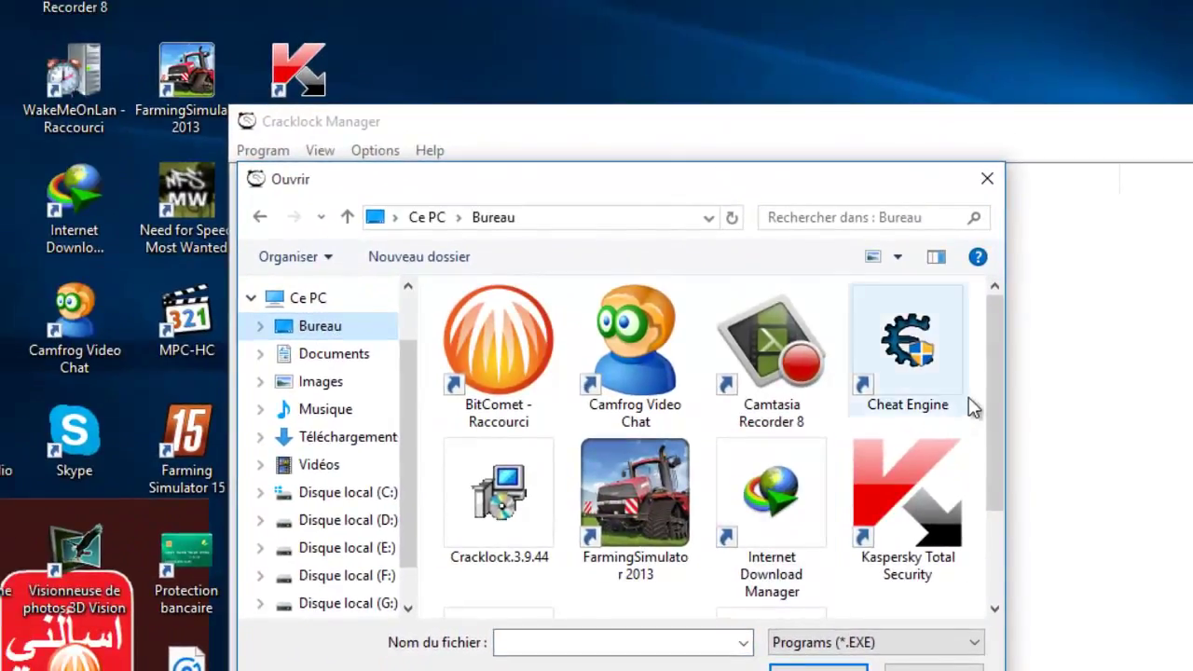
left_click_drag(996, 404, 475, 168)
mouse_move(317, 65)
left_mouse_down()
mouse_move(719, 421)
mouse_move(663, 597)
mouse_move(689, 508)
mouse_move(299, 54)
left_mouse_up()
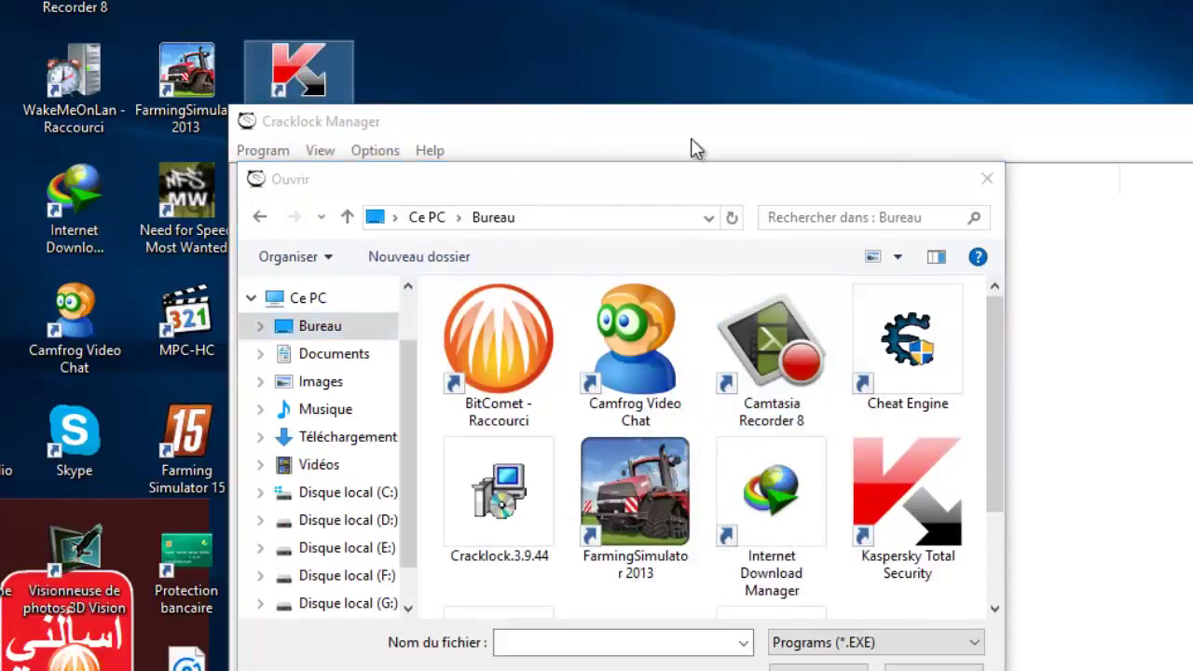
double_click(900, 481)
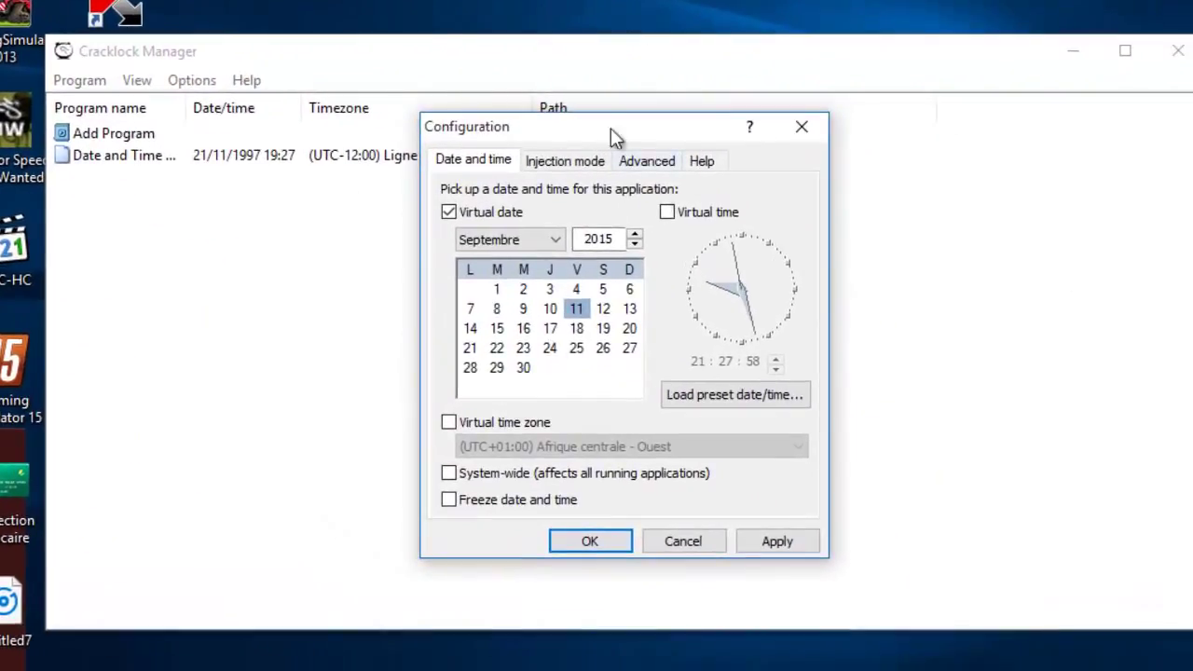
Enable Freeze date and time for Kaspersky with the virtual date 11 September 2015, save the configuration and close Cracklock Manager.
left_click_drag(601, 122, 453, 98)
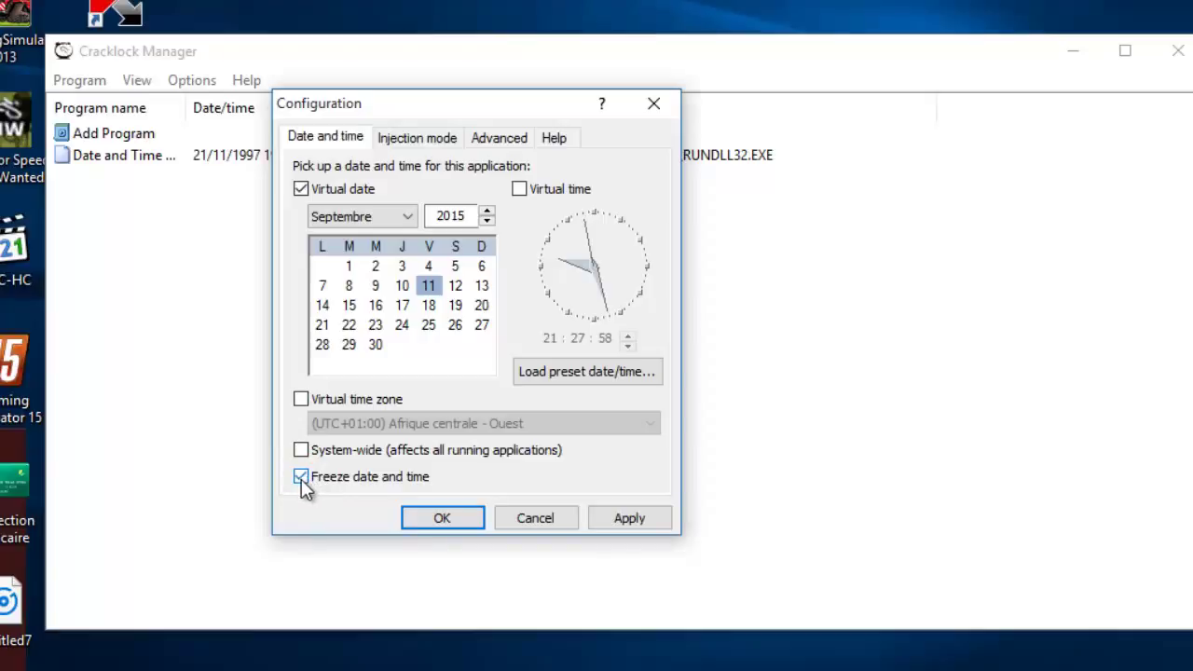
left_click(614, 514)
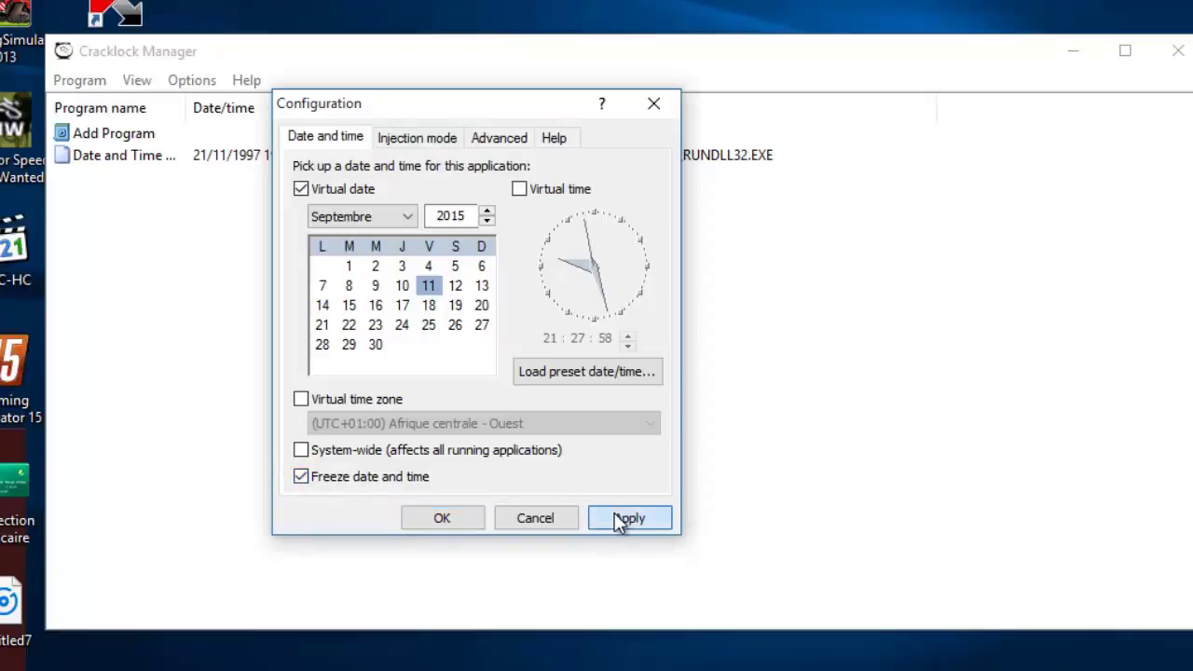
left_click(444, 520)
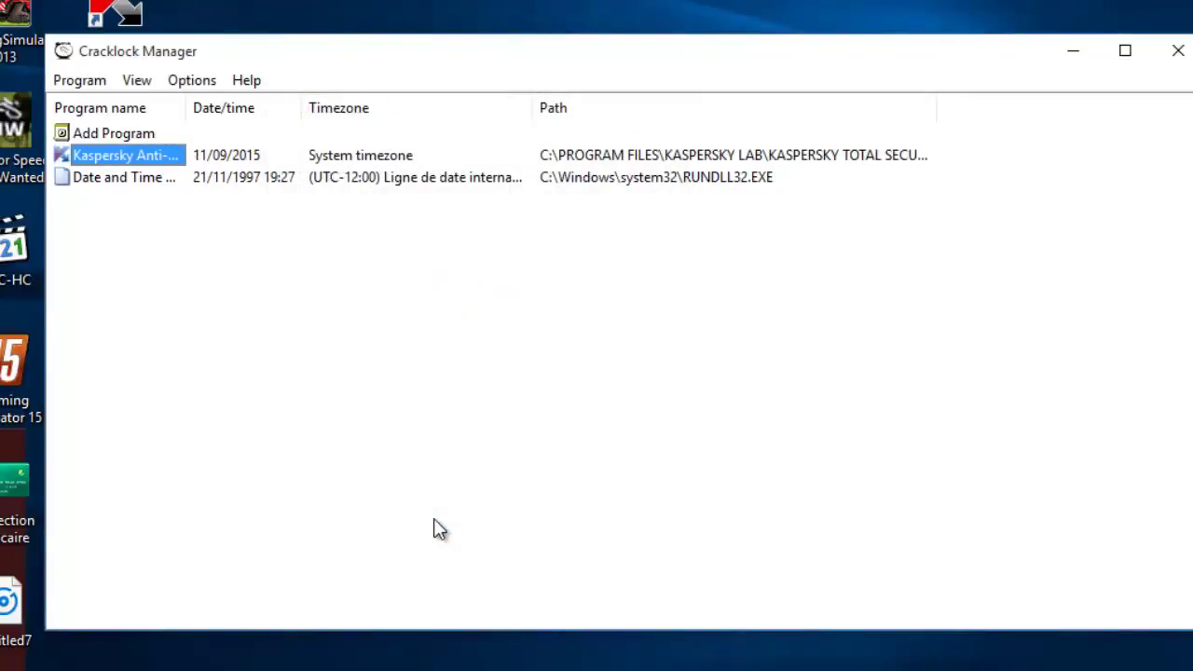
left_click(433, 520)
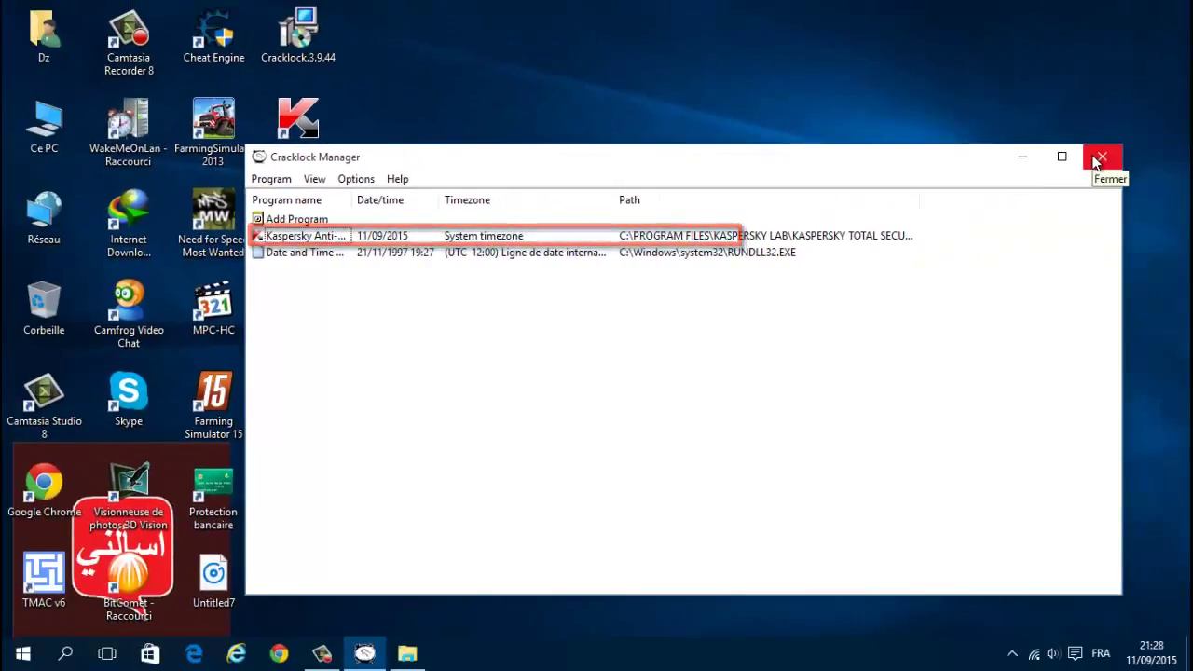
left_click(1099, 160)
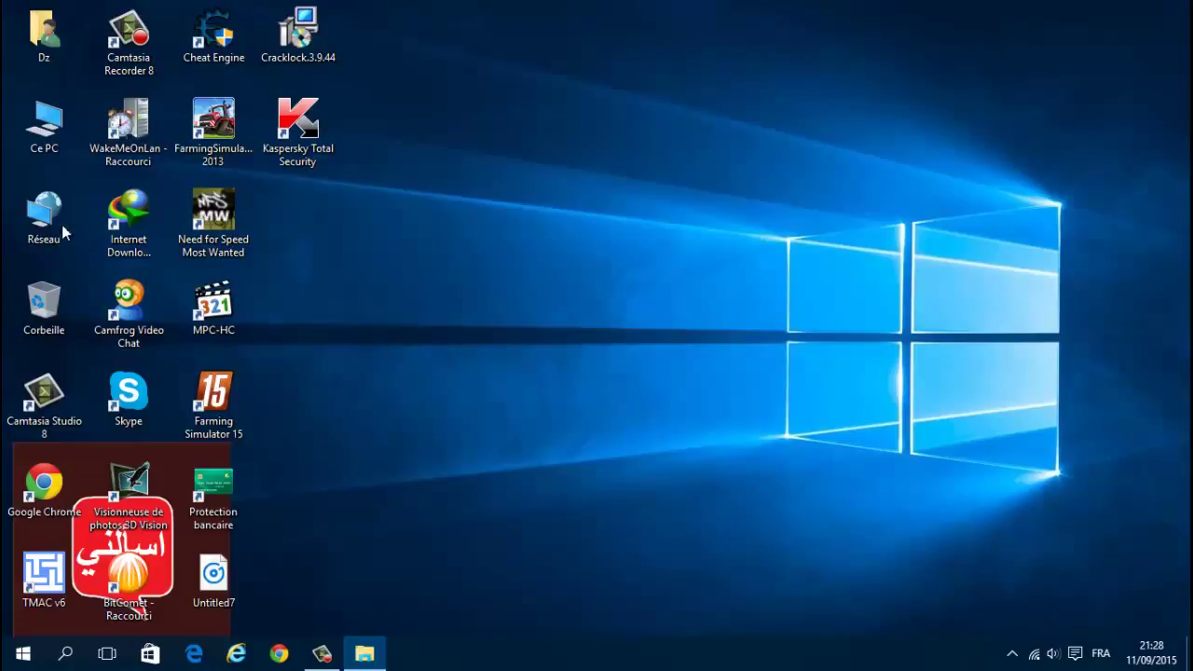
left_click(133, 219)
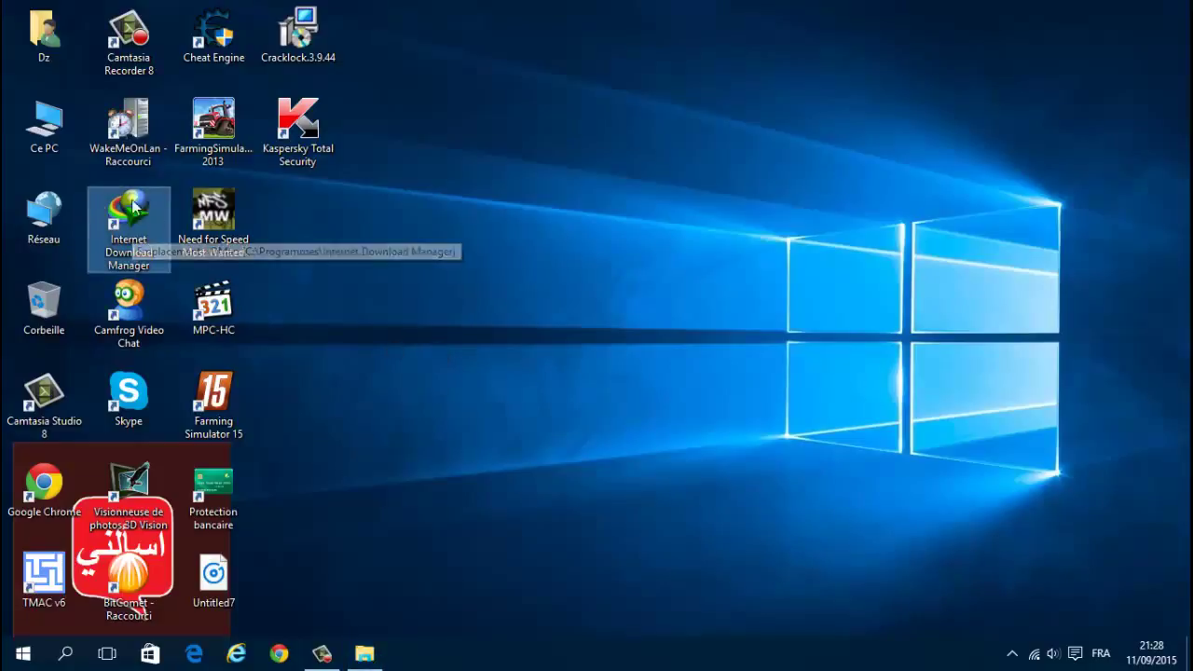
left_click(607, 301)
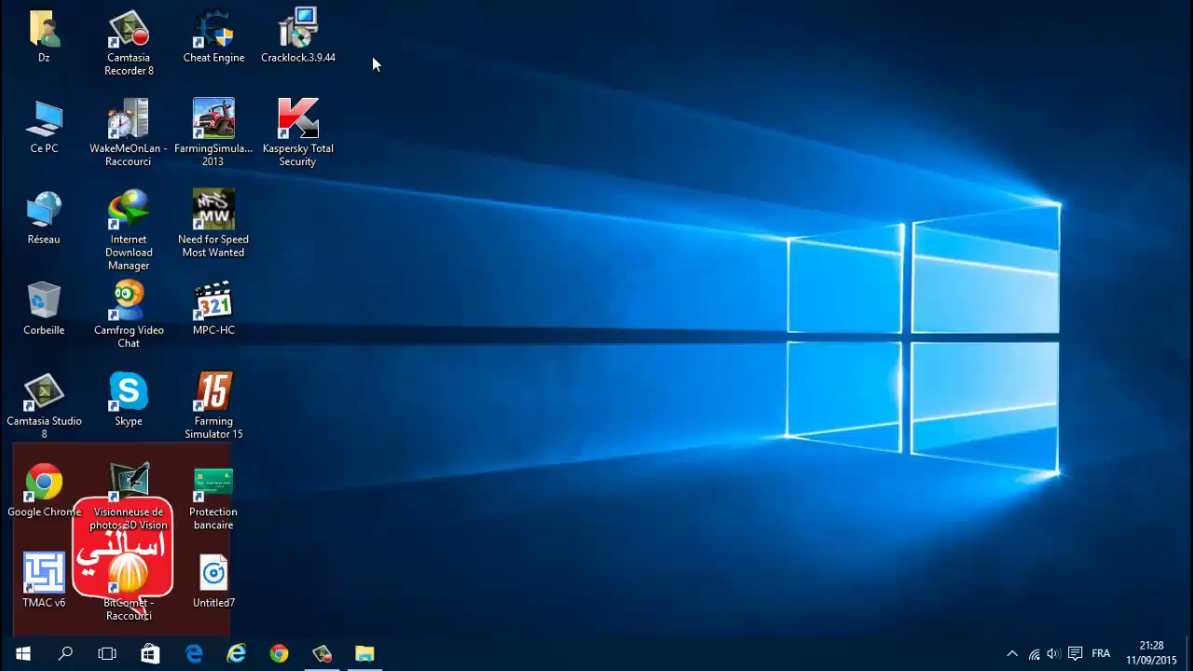
Open Cracklock's Bin folder inside Programmes on Disque local (C:).
double_click(43, 126)
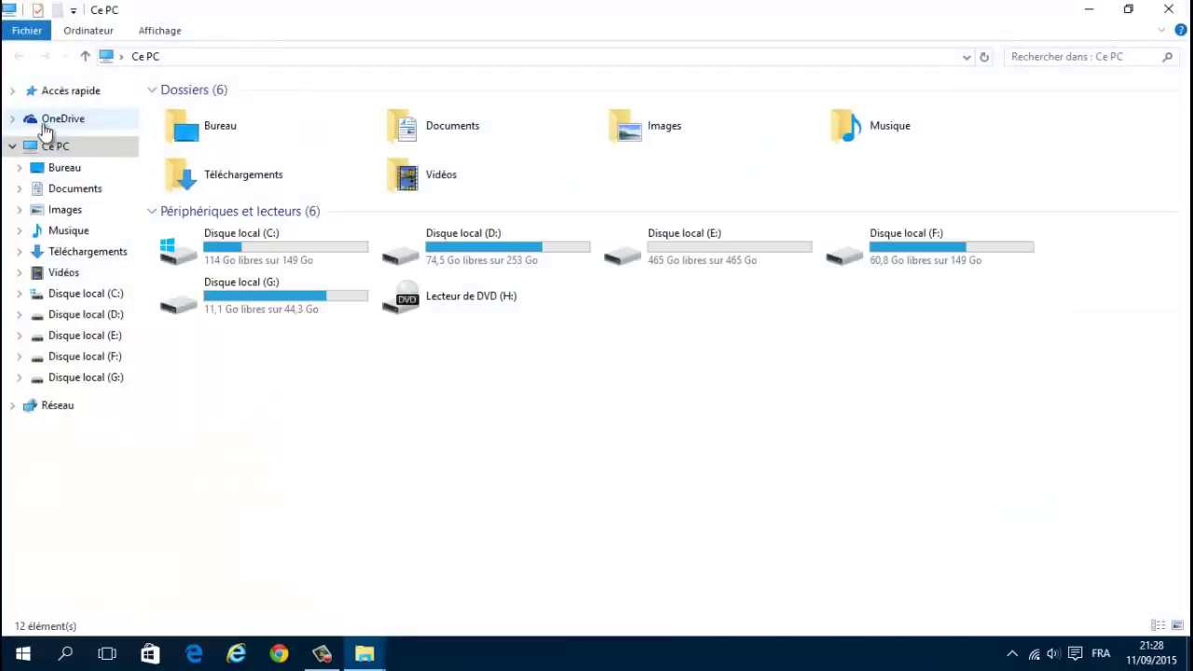
double_click(301, 244)
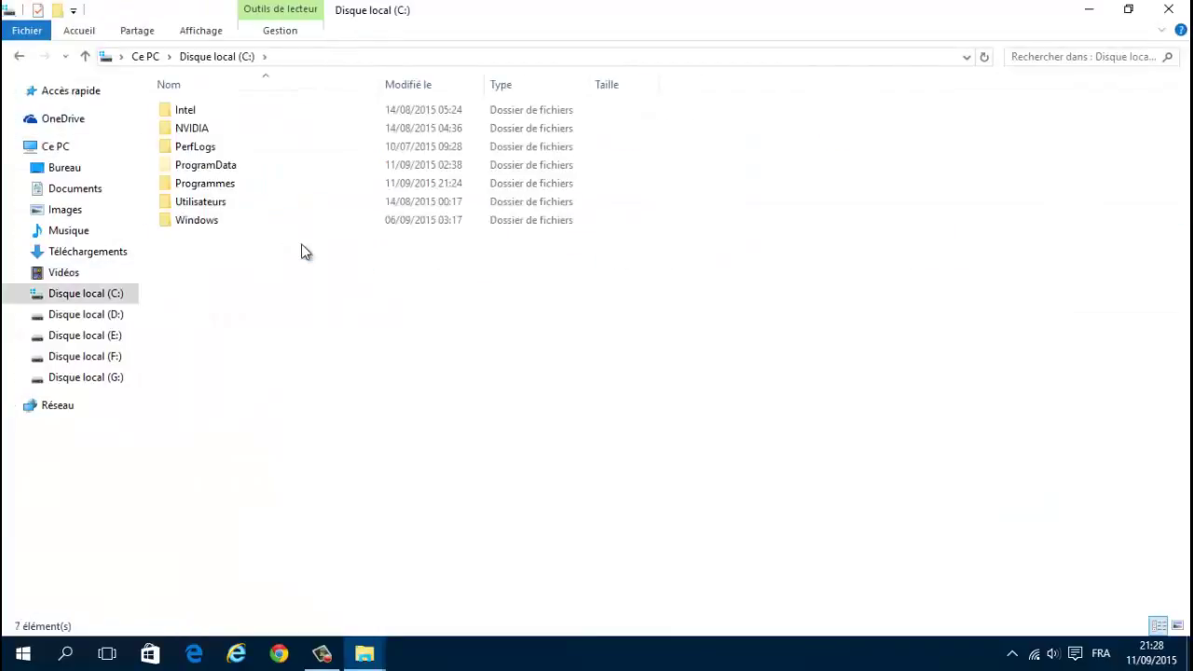
double_click(195, 186)
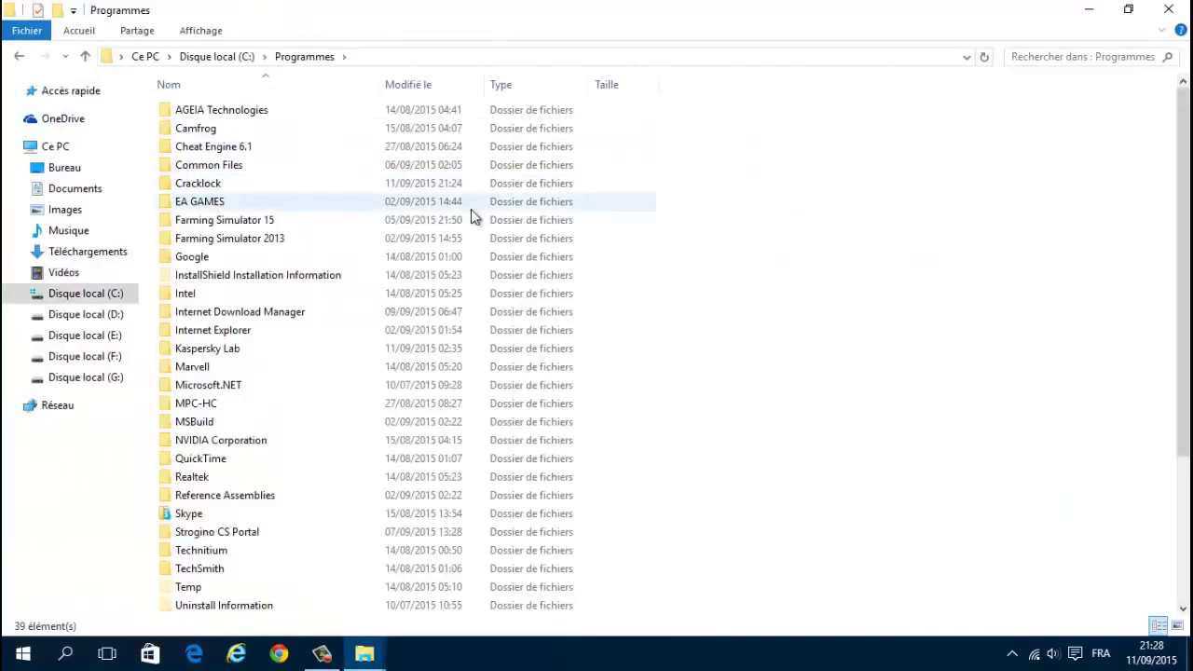
left_click(195, 184)
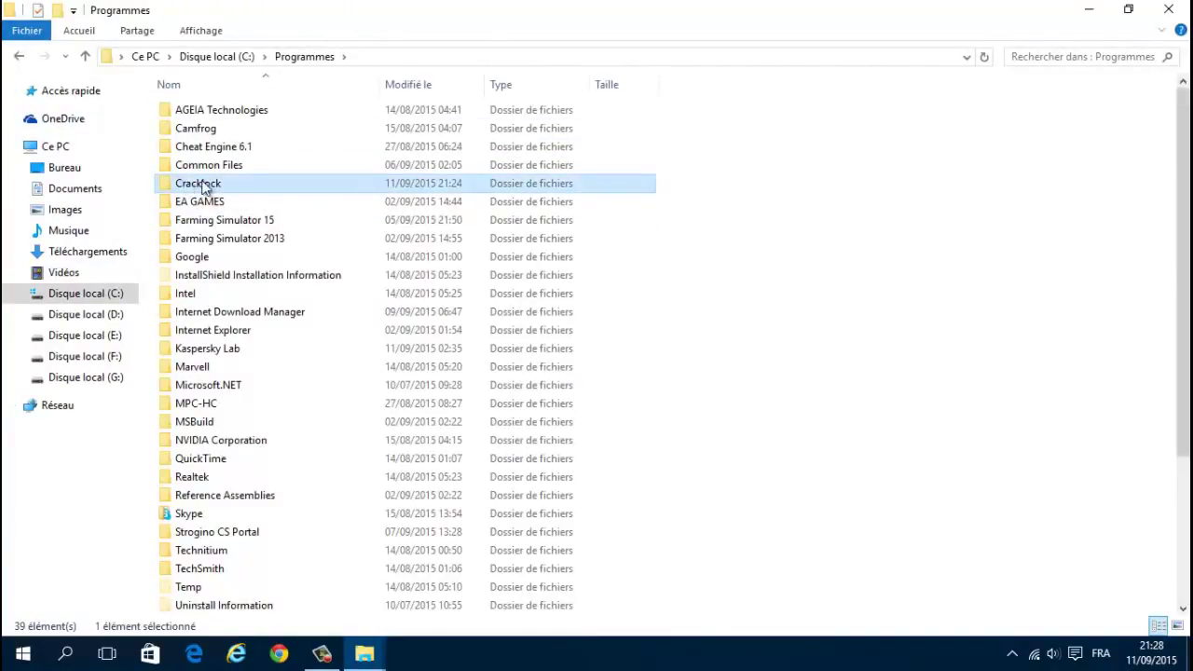
double_click(197, 185)
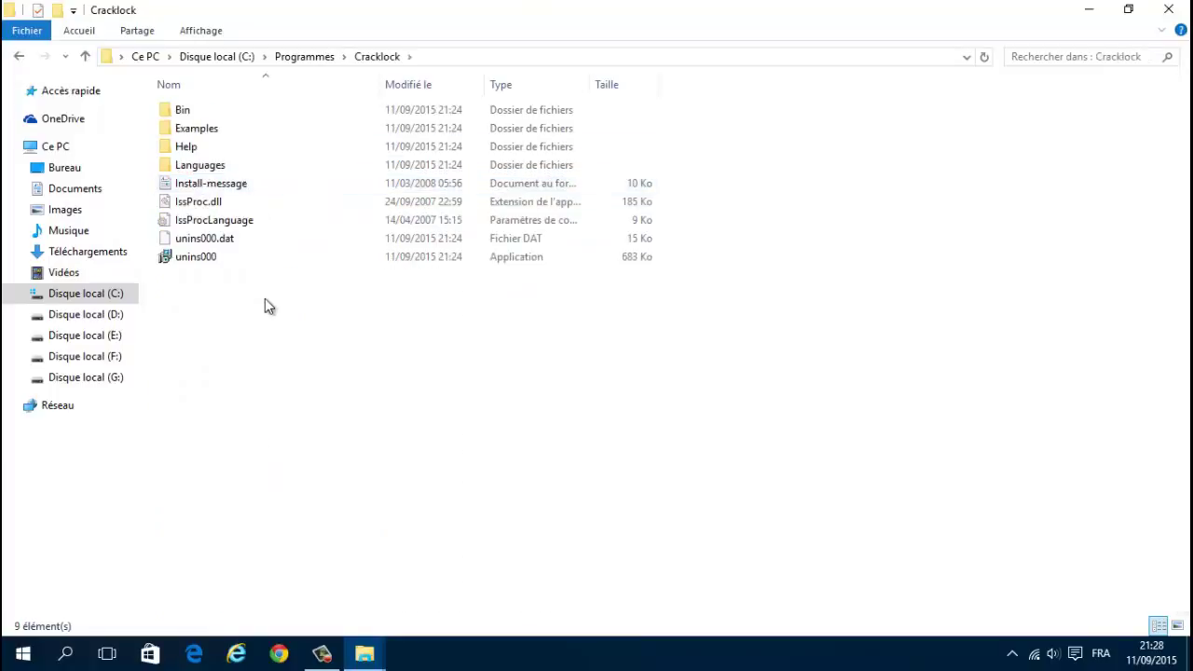
key("Down")
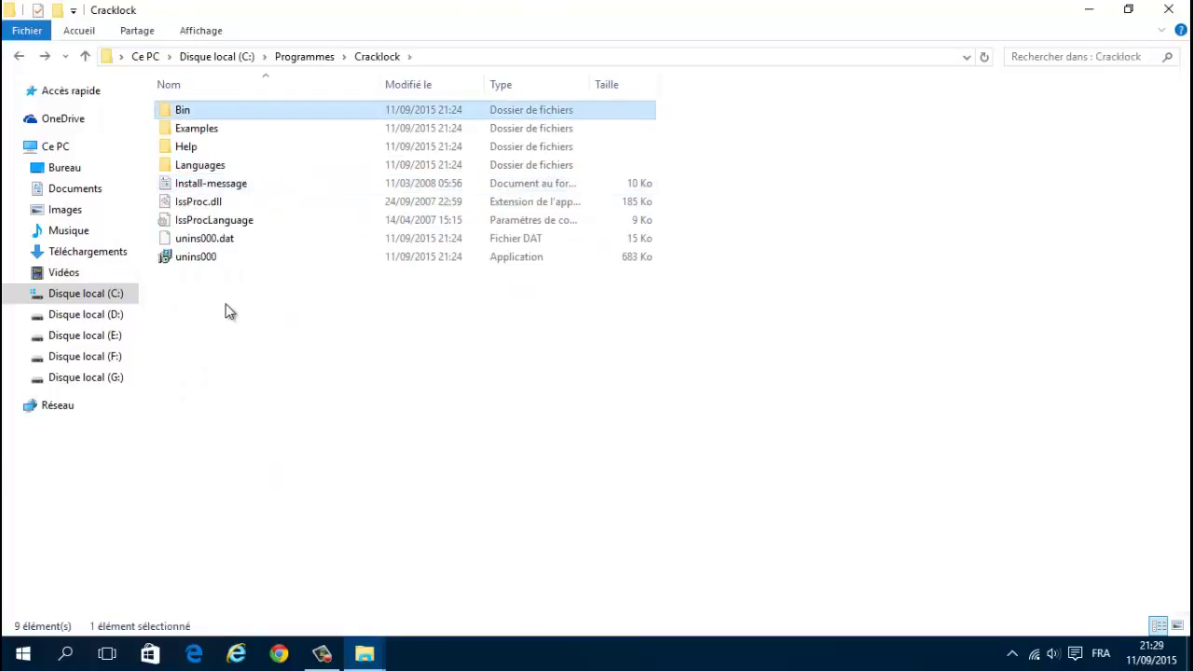
double_click(178, 112)
Create a desktop shortcut to the CLMNGR application, close the folder window and select the new shortcut.
left_click(166, 147)
right_click(166, 150)
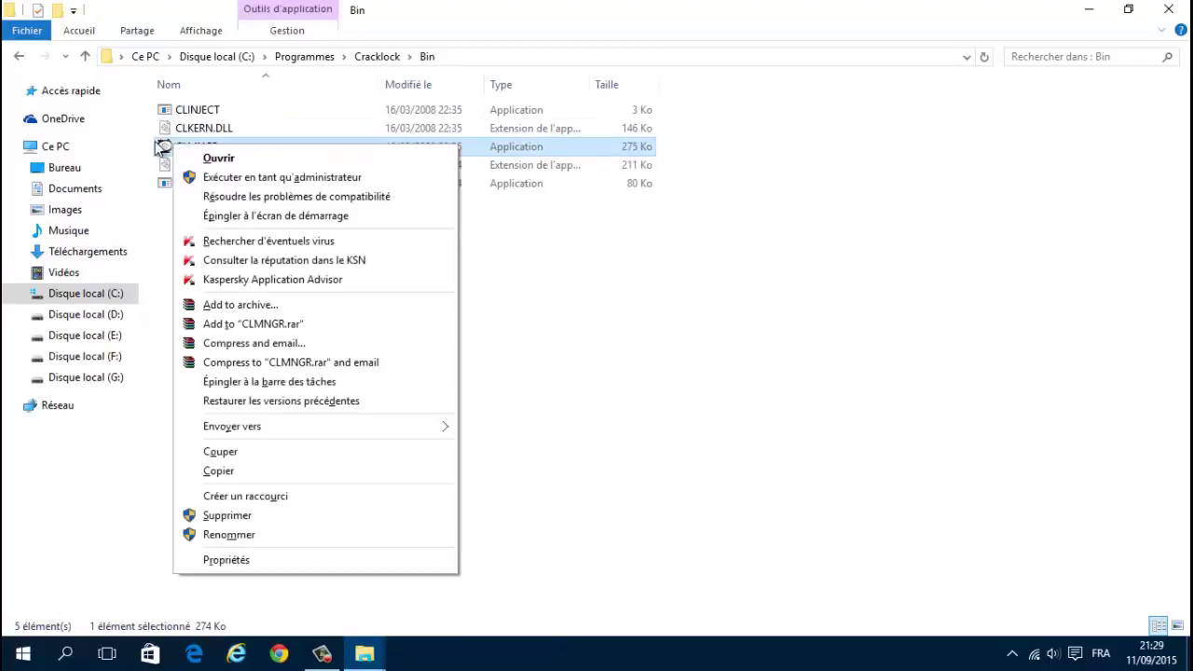
left_click(168, 152)
right_click(185, 148)
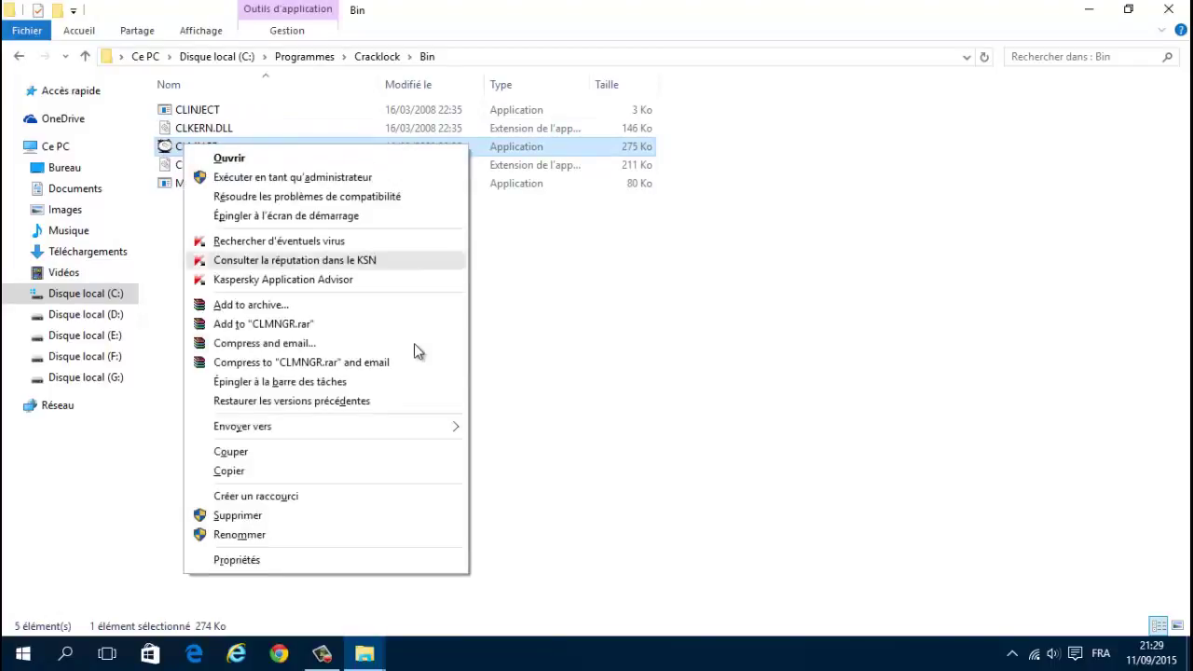
mouse_move(413, 432)
left_click(527, 429)
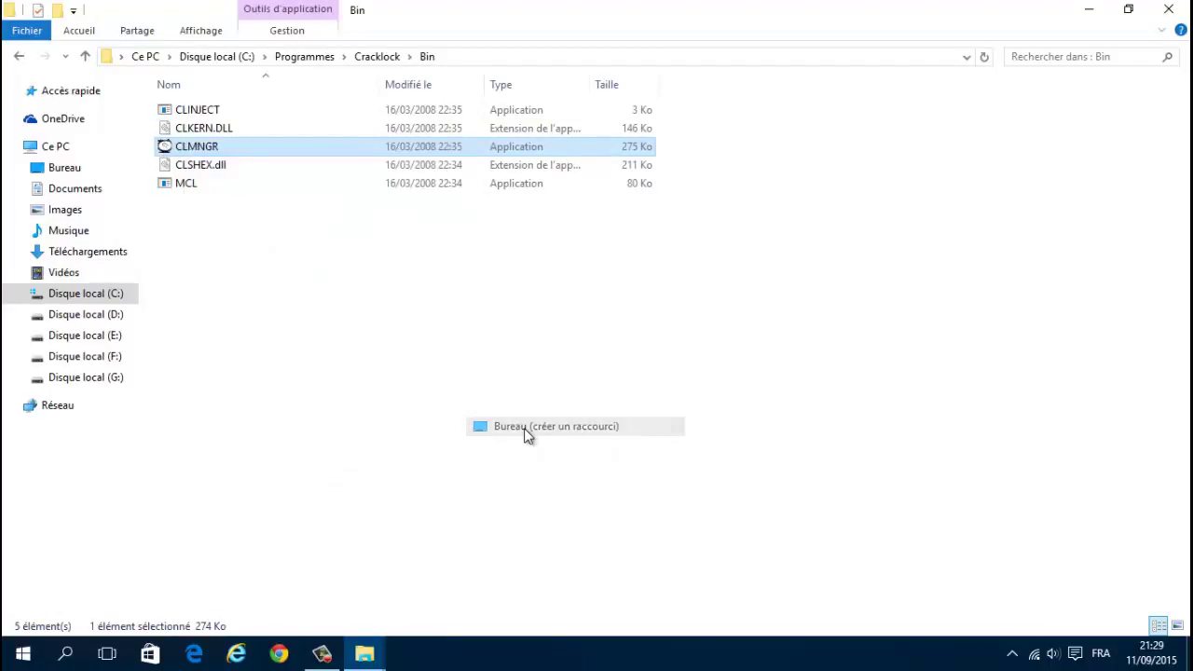
left_click(1169, 9)
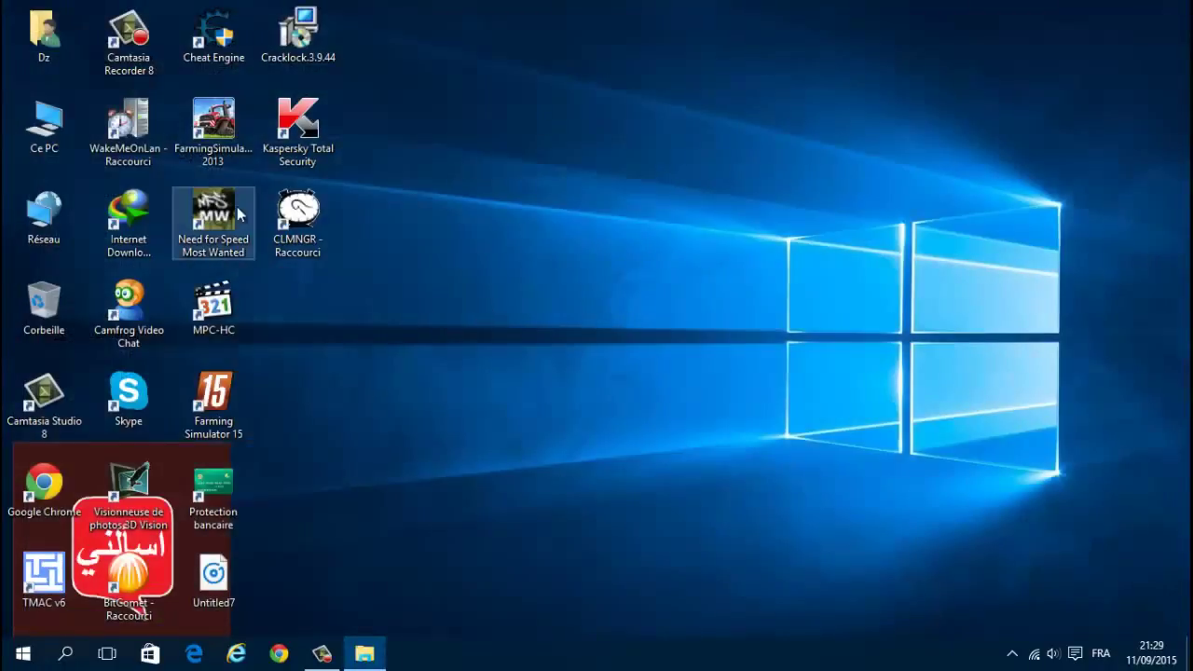
left_click(296, 212)
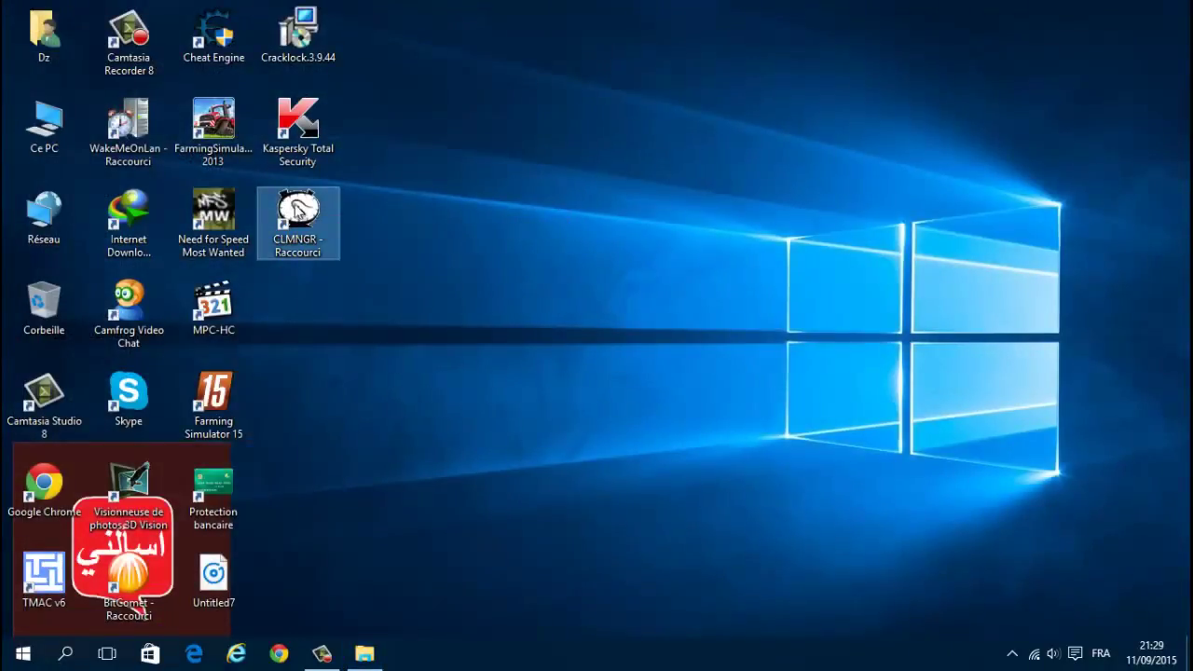
Open Cracklock Manager from its desktop shortcut and add Internet Download Manager from the Bureau folder as a program.
double_click(296, 213)
left_click_drag(399, 160, 416, 124)
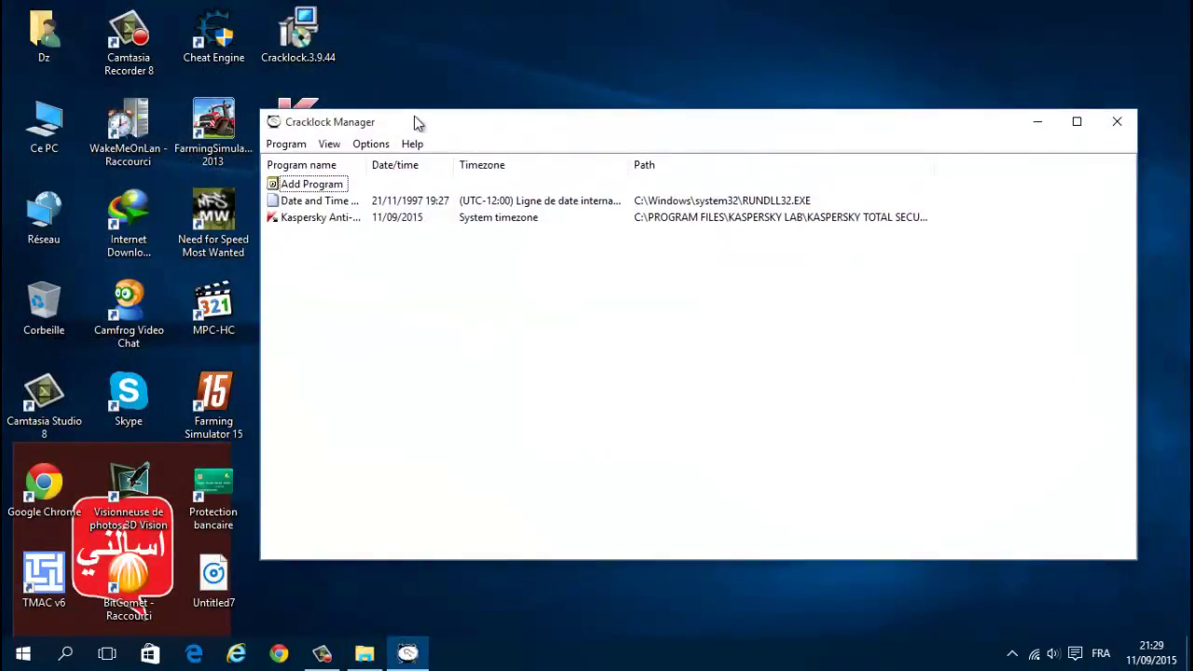
double_click(313, 185)
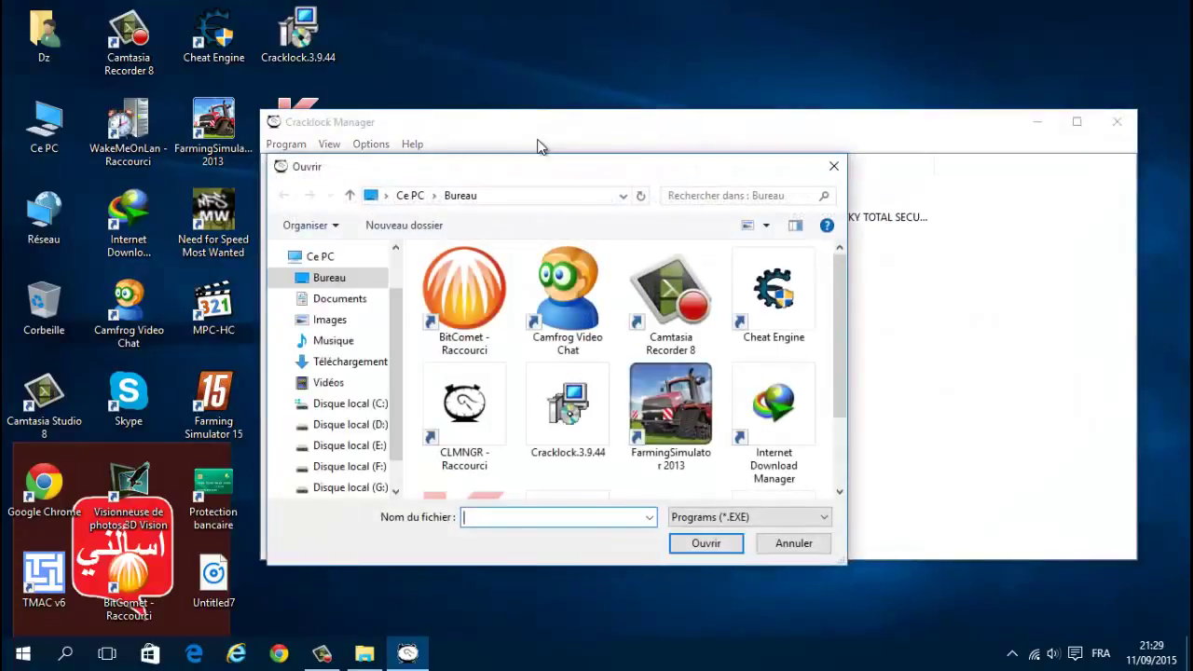
left_click(772, 414)
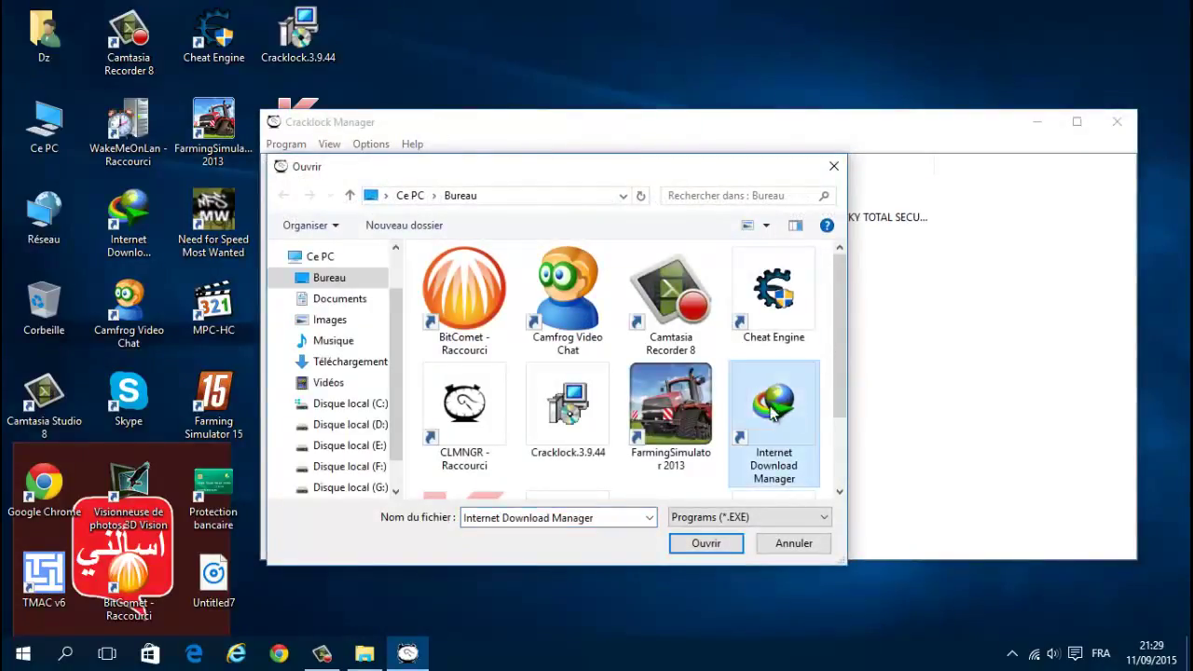
double_click(772, 414)
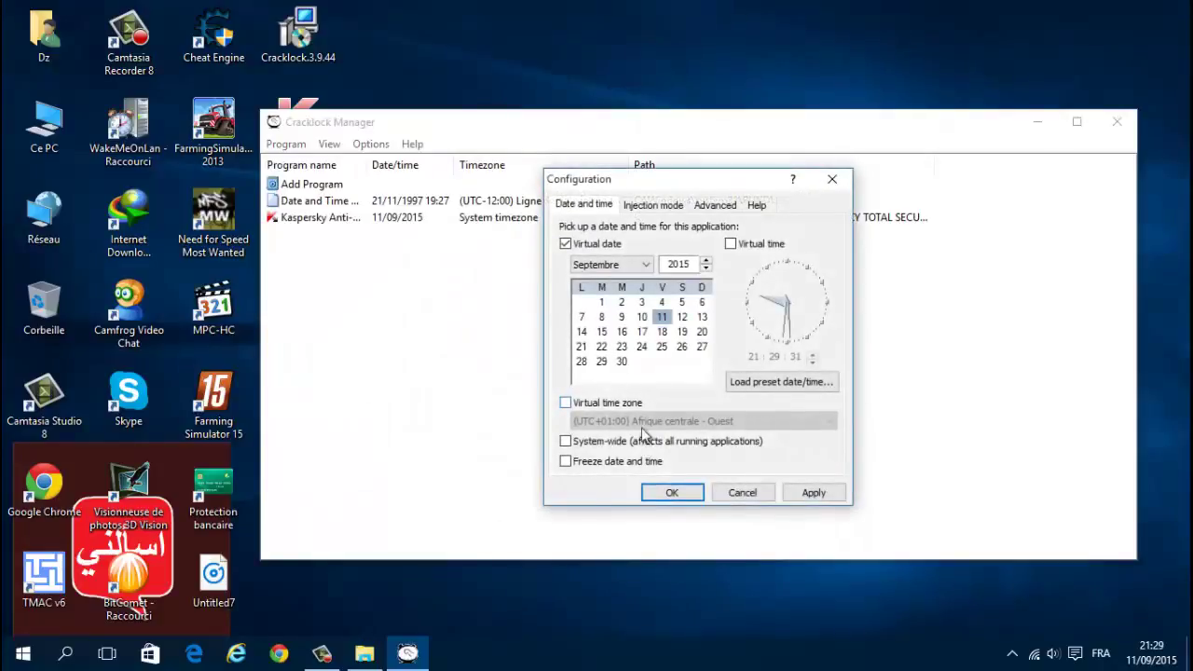
Enable Freeze date and time for Internet Download Manager with the virtual date 11 September 2015 and save the configuration.
left_click(569, 462)
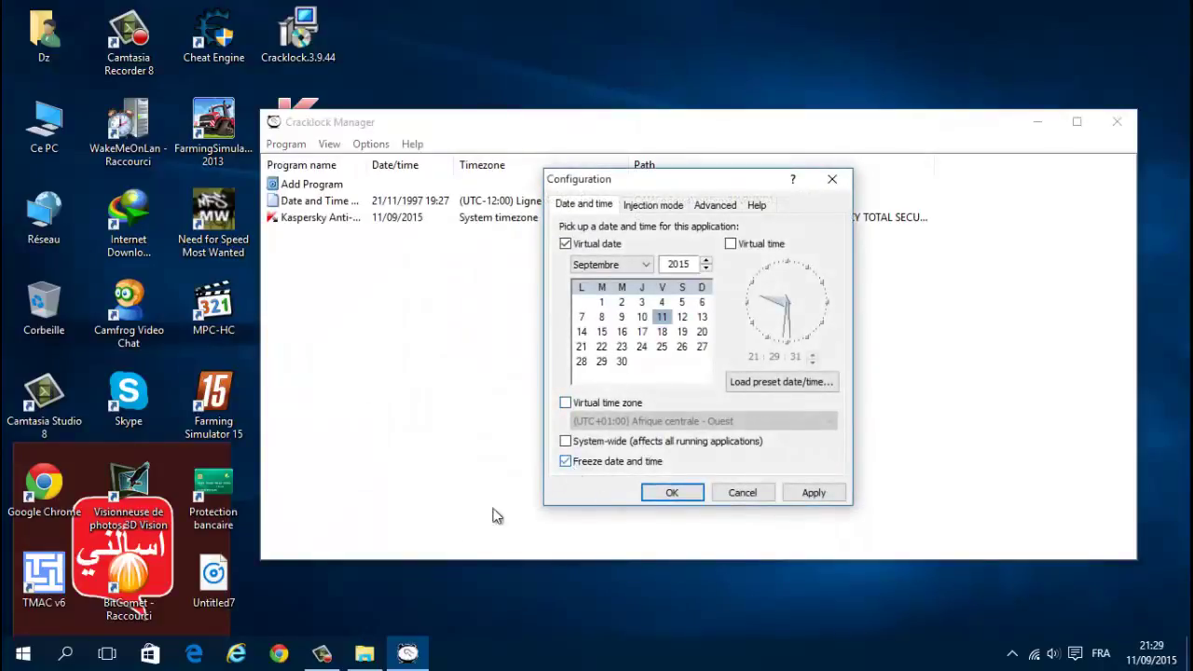
left_click(795, 494)
left_click(671, 492)
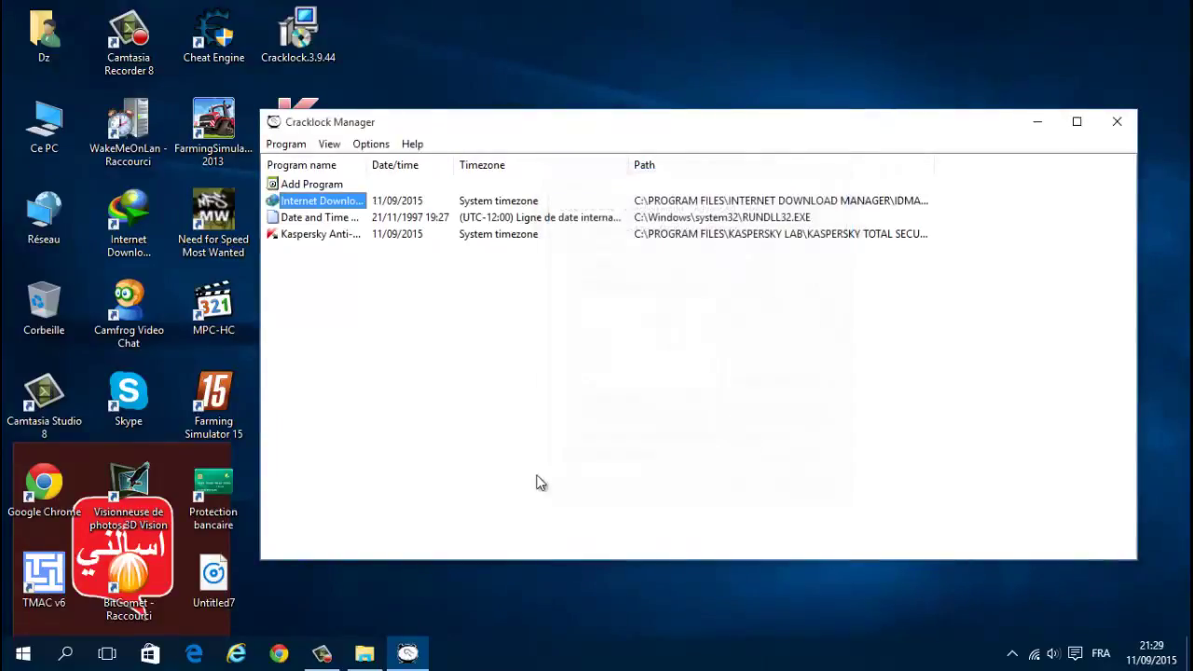
left_click(300, 231)
left_click(295, 206)
right_click(340, 205)
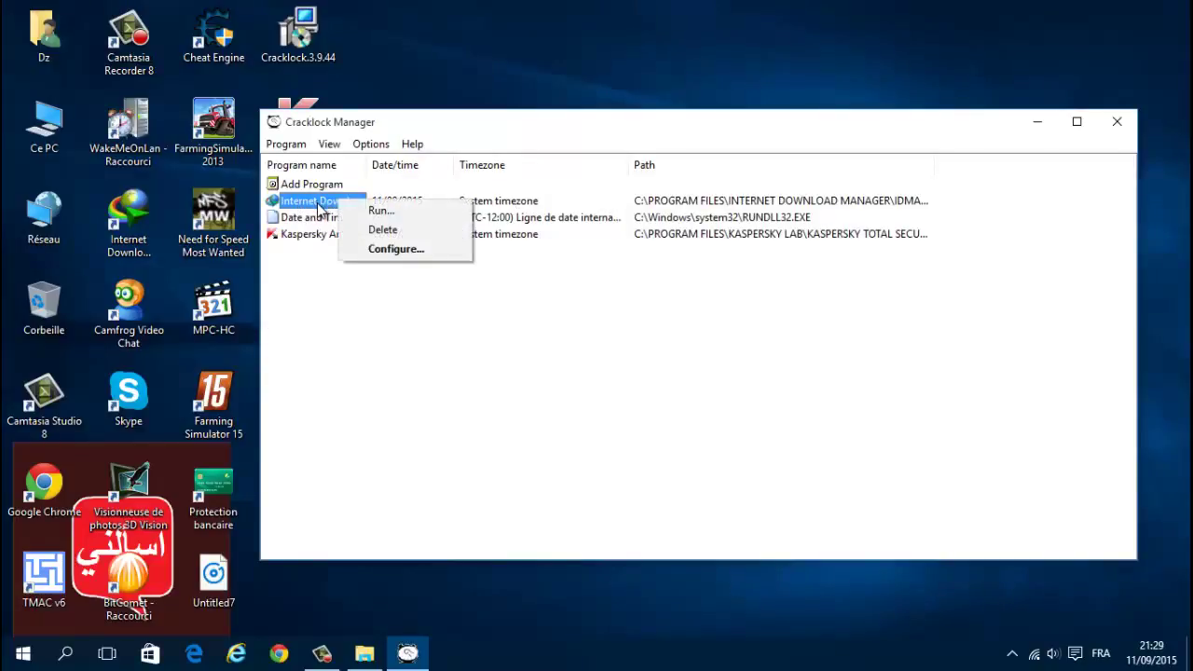
left_click(318, 209)
key("Escape")
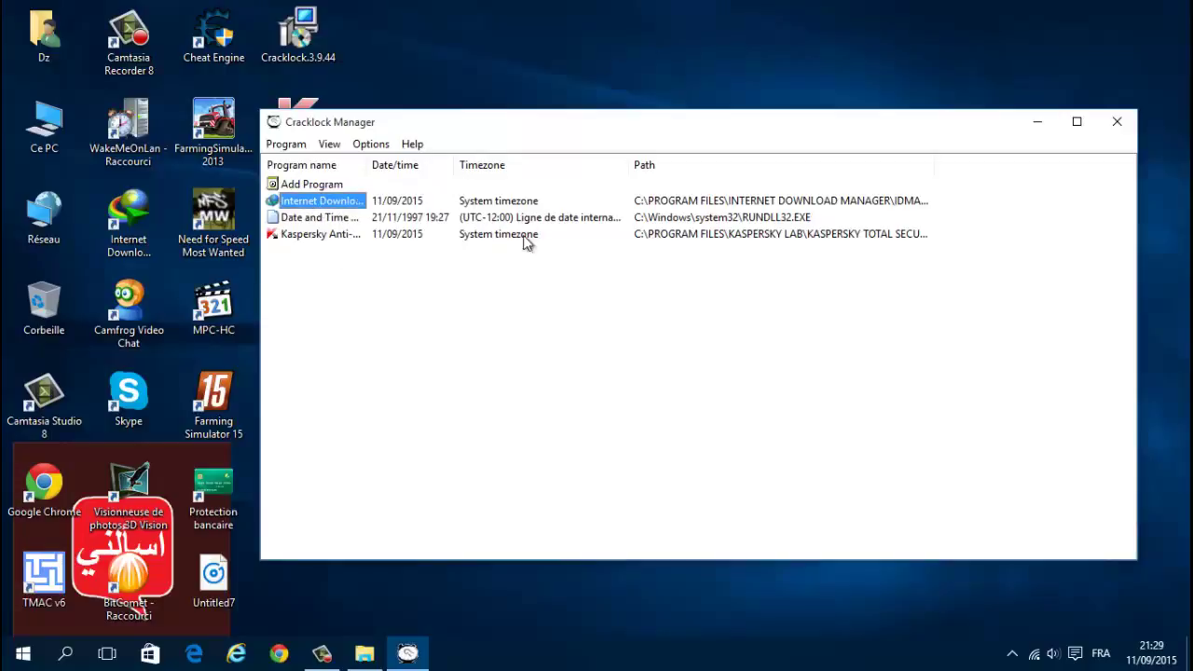
left_click(347, 235)
left_click(334, 217)
left_click(331, 202)
left_click(301, 235)
left_click(303, 217)
left_click(305, 204)
left_click(658, 287)
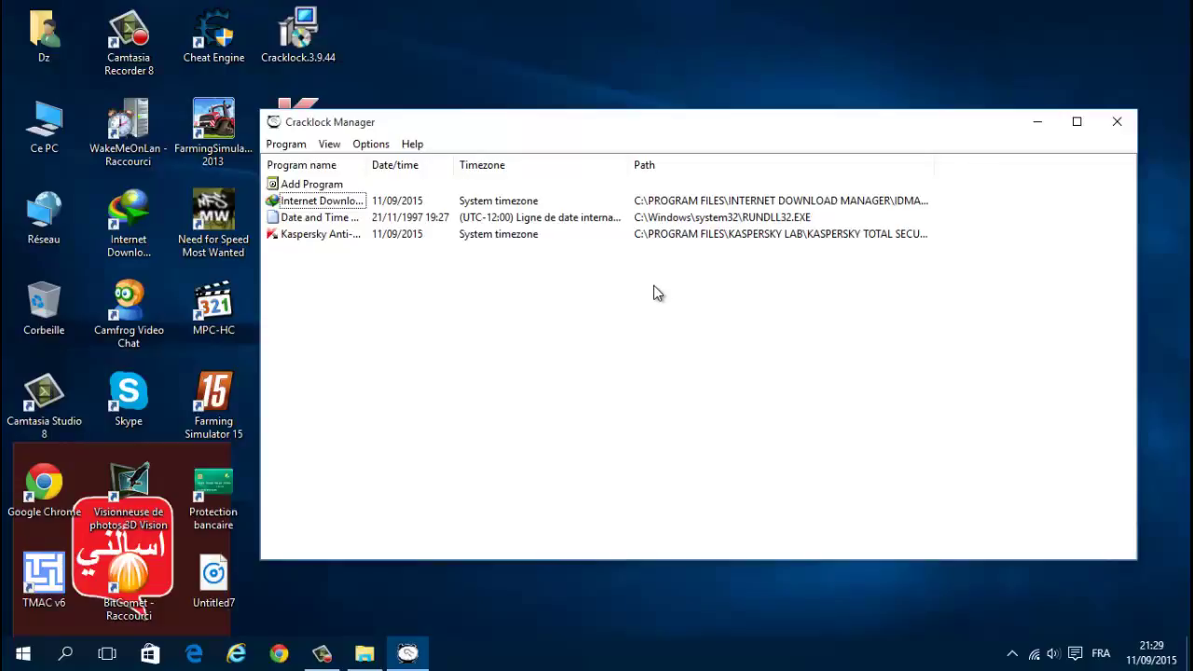
Delete the Internet Download Manager entry from the program list and close Cracklock Manager.
right_click(319, 203)
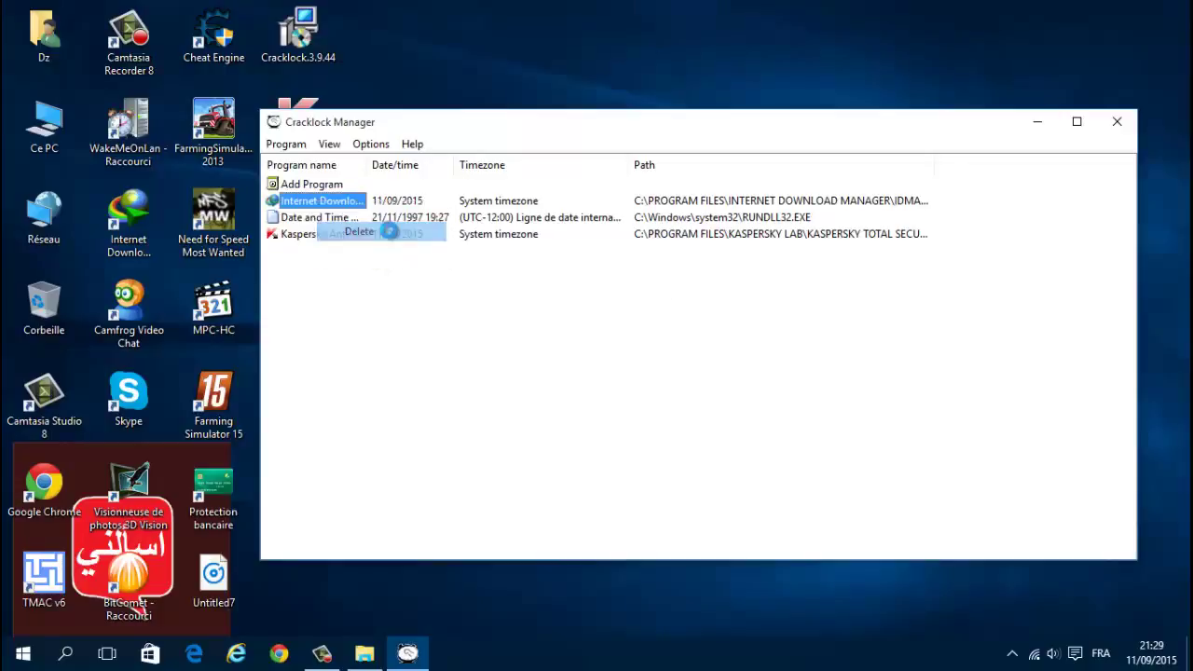
left_click(368, 231)
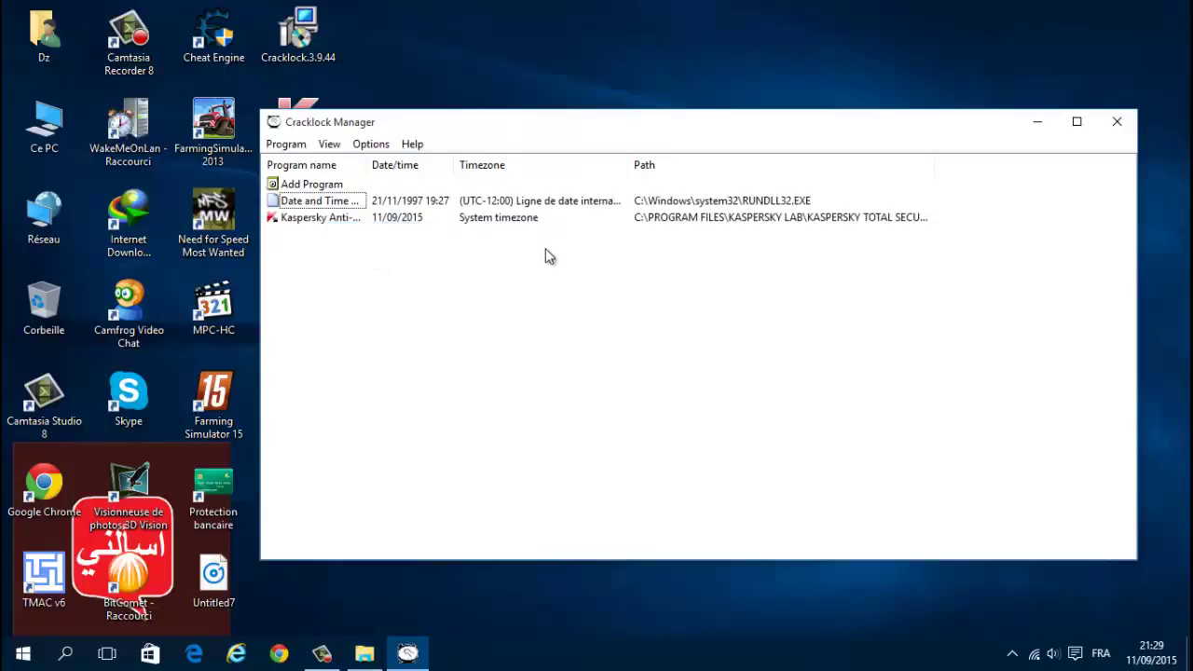
left_click(1118, 126)
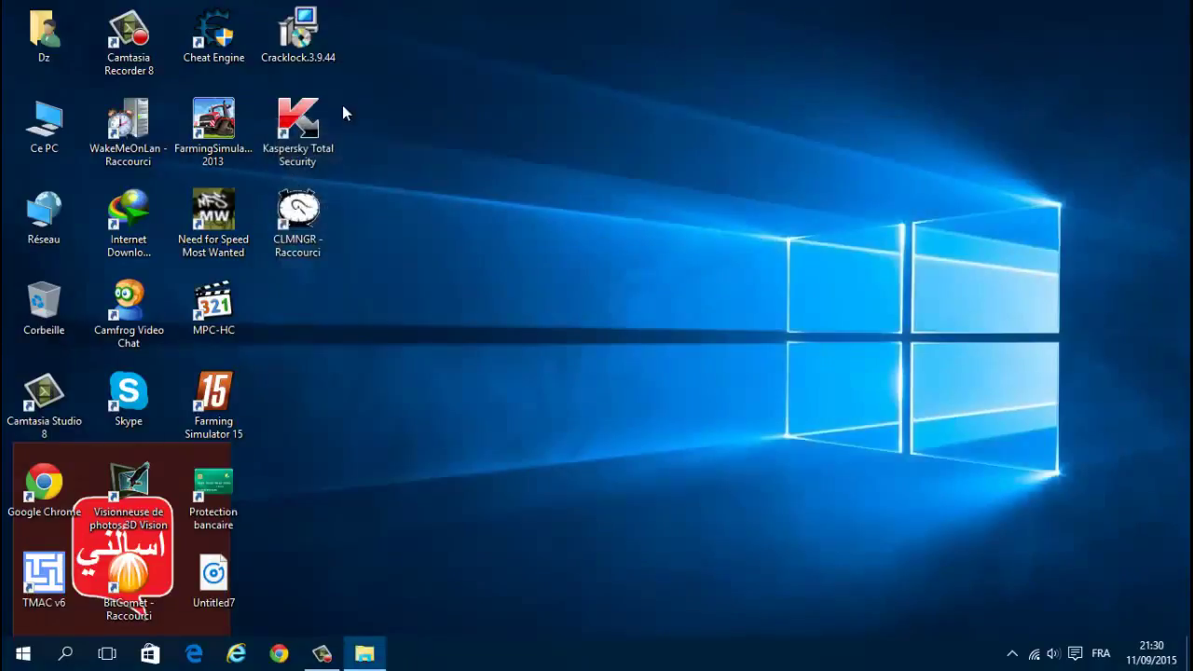
Refresh the desktop, view the licence details in Kaspersky Total Security and close its window.
right_click(486, 183)
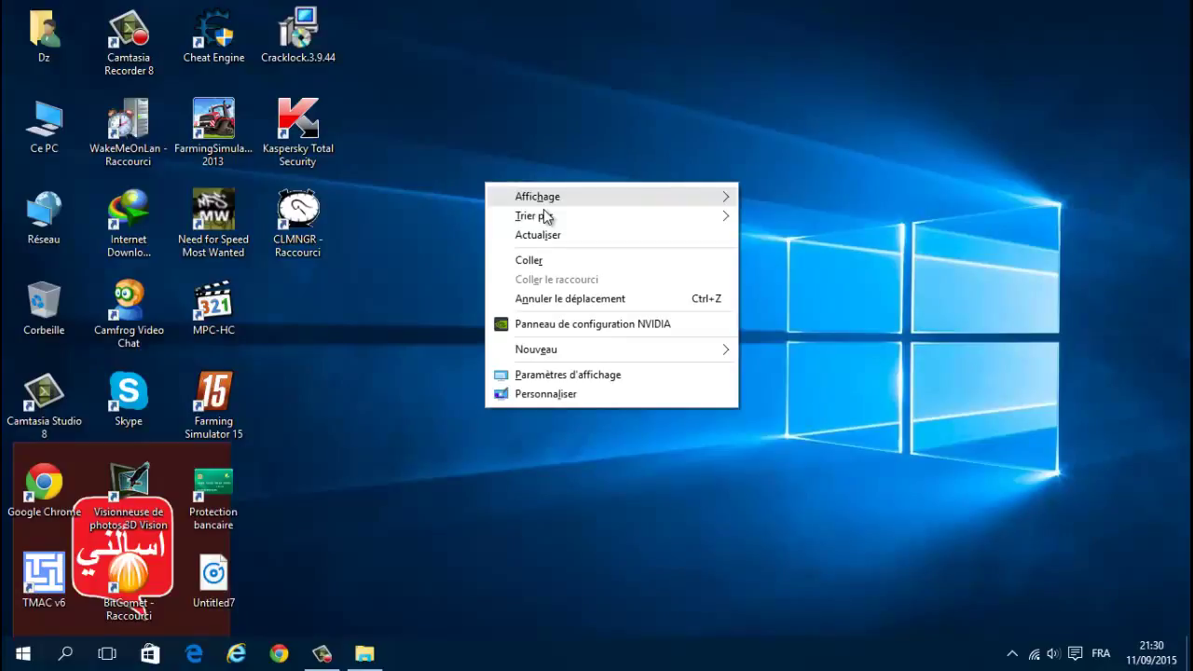
left_click(549, 235)
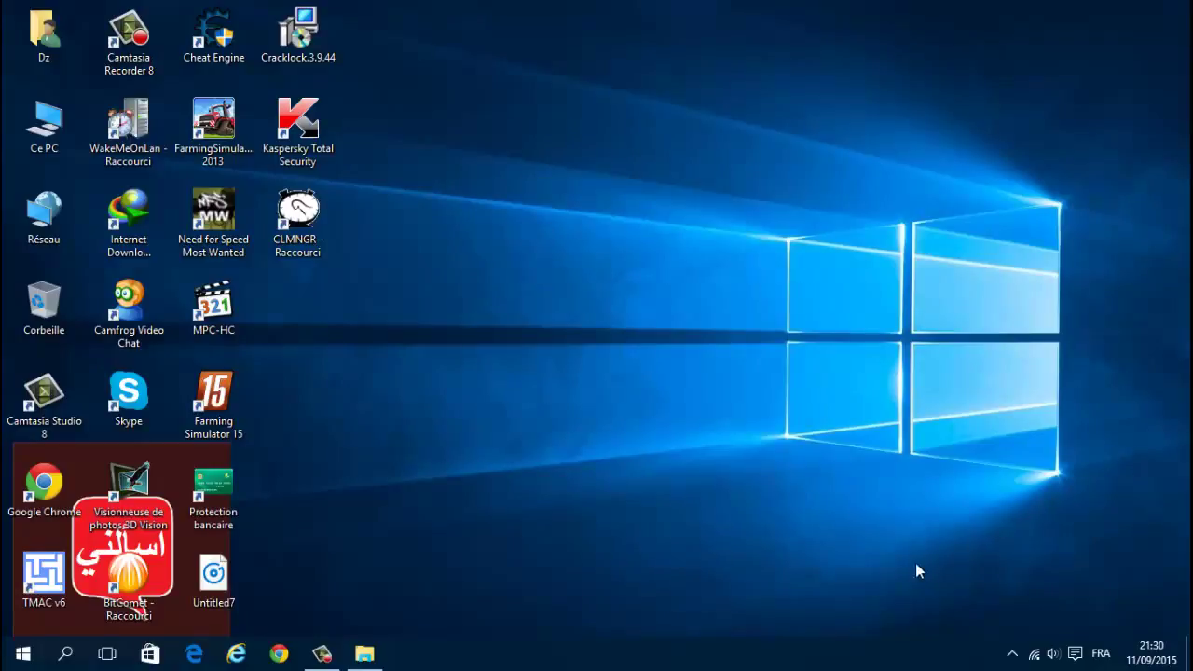
left_click(1012, 653)
left_click(1011, 619)
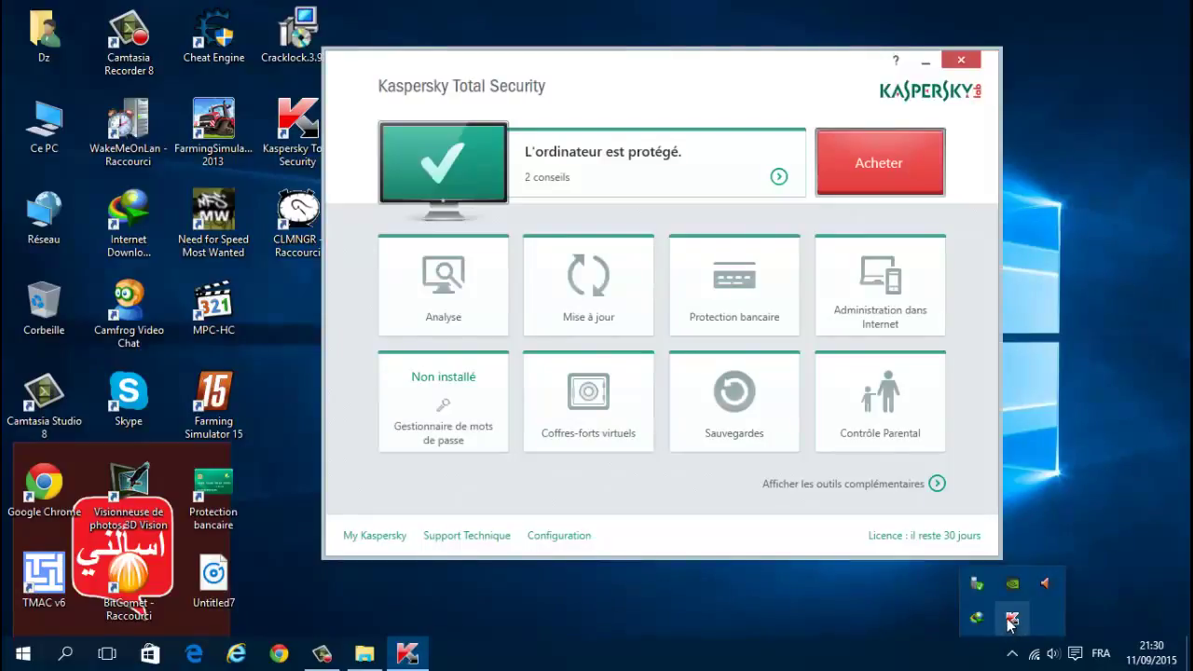
left_click(901, 542)
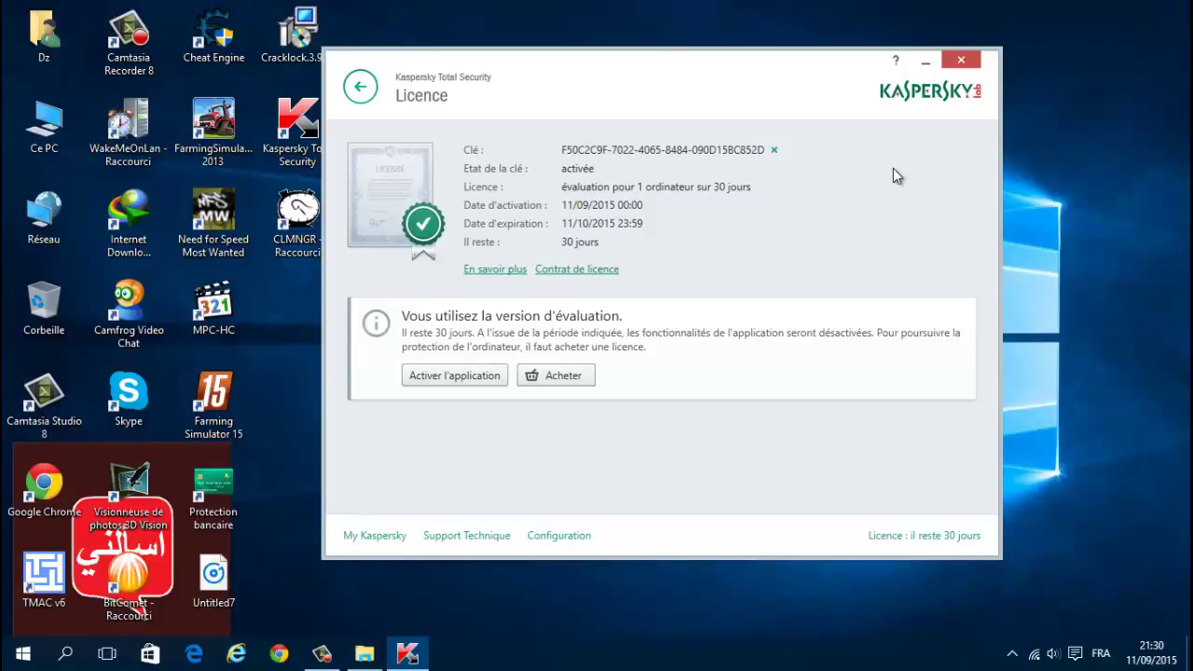
left_click(360, 86)
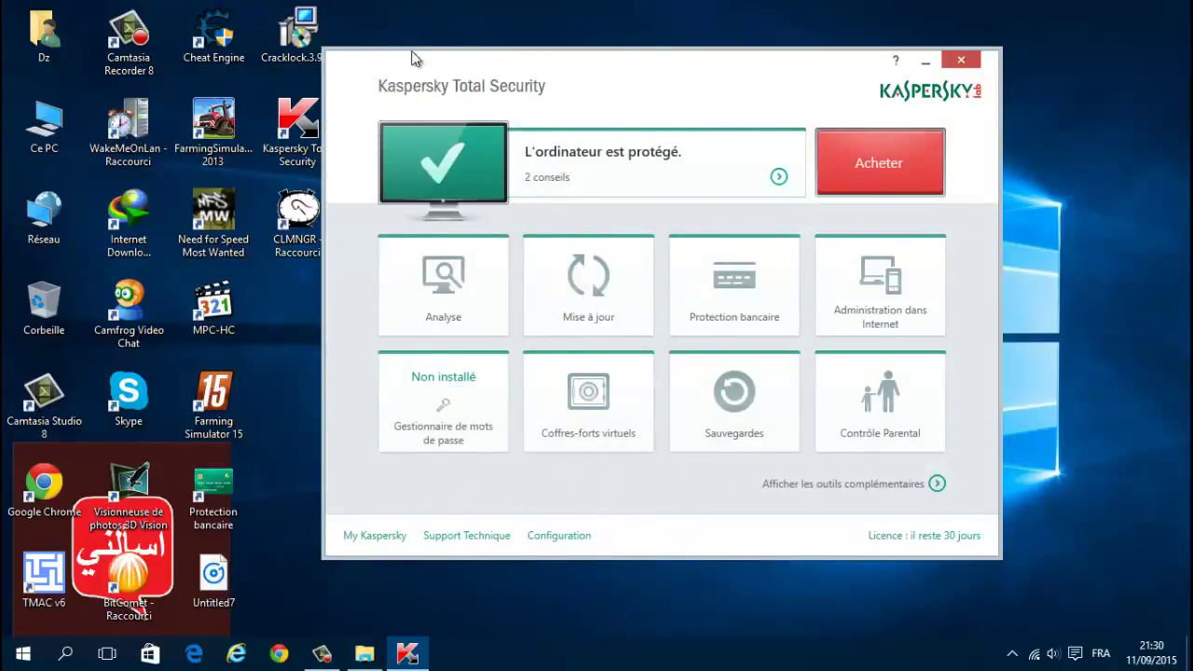
left_click(962, 65)
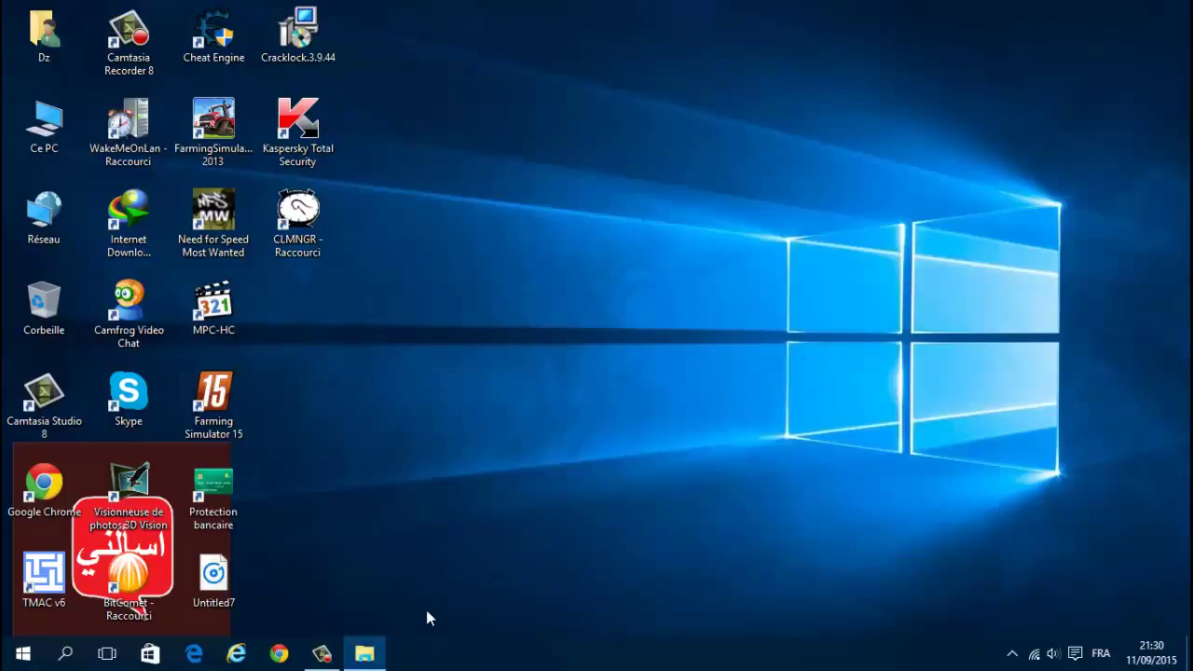
Bring up the Kaspersky Total Security 15.0.2 folder window and close it.
left_click(364, 653)
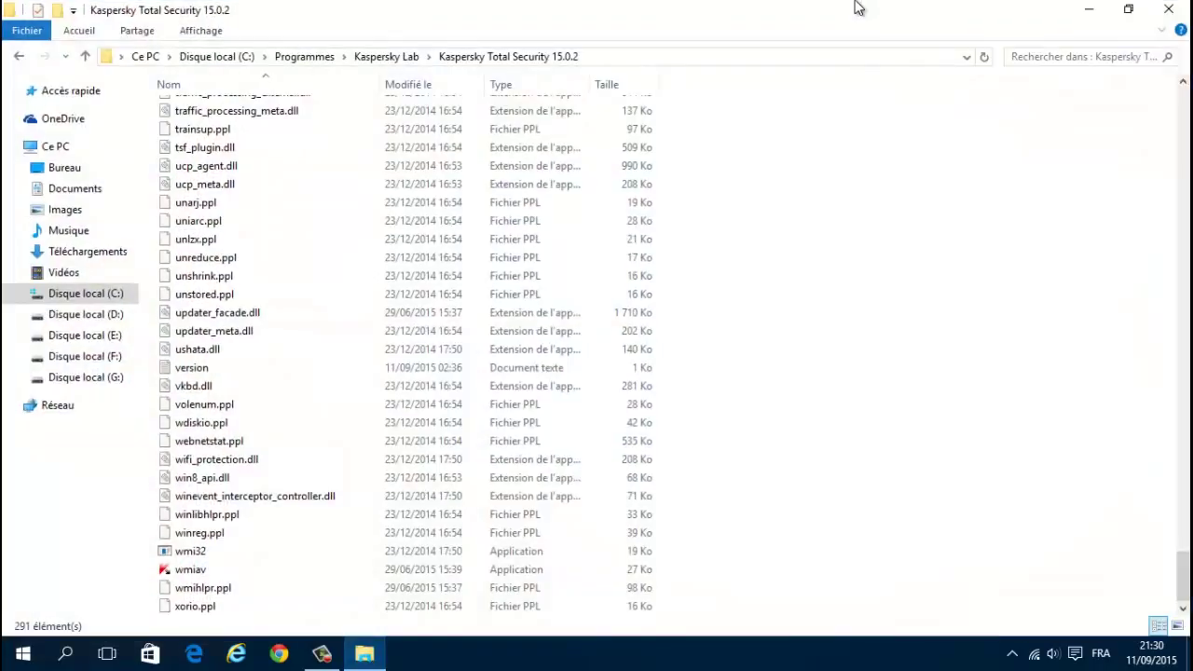
left_click(1156, 13)
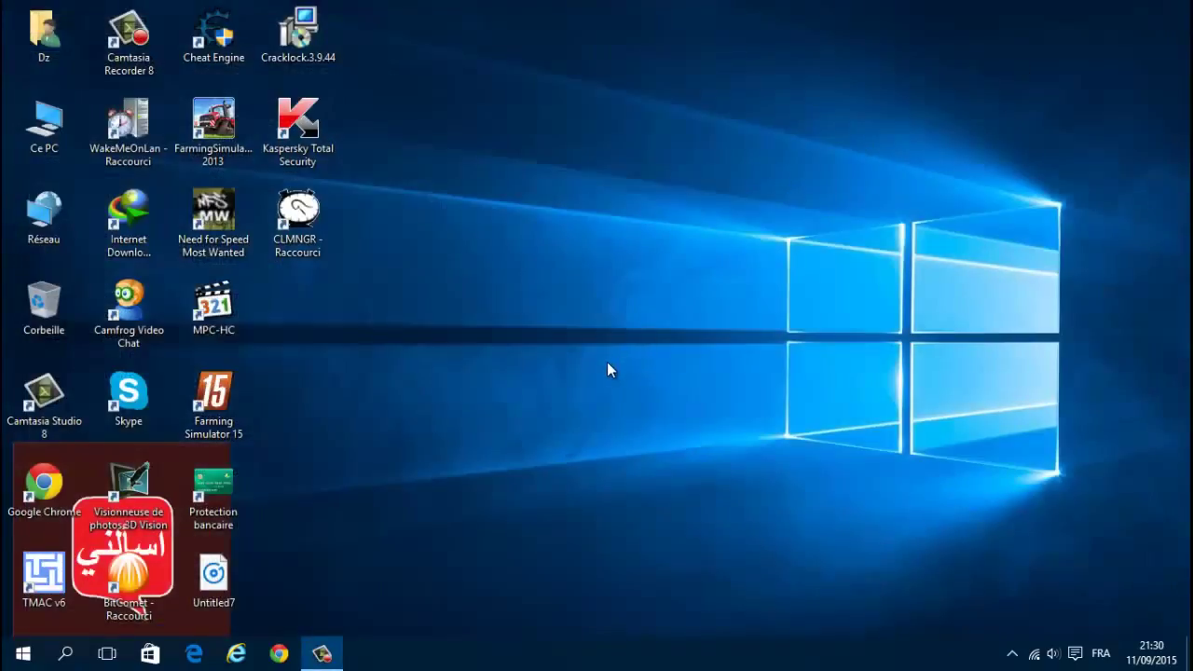